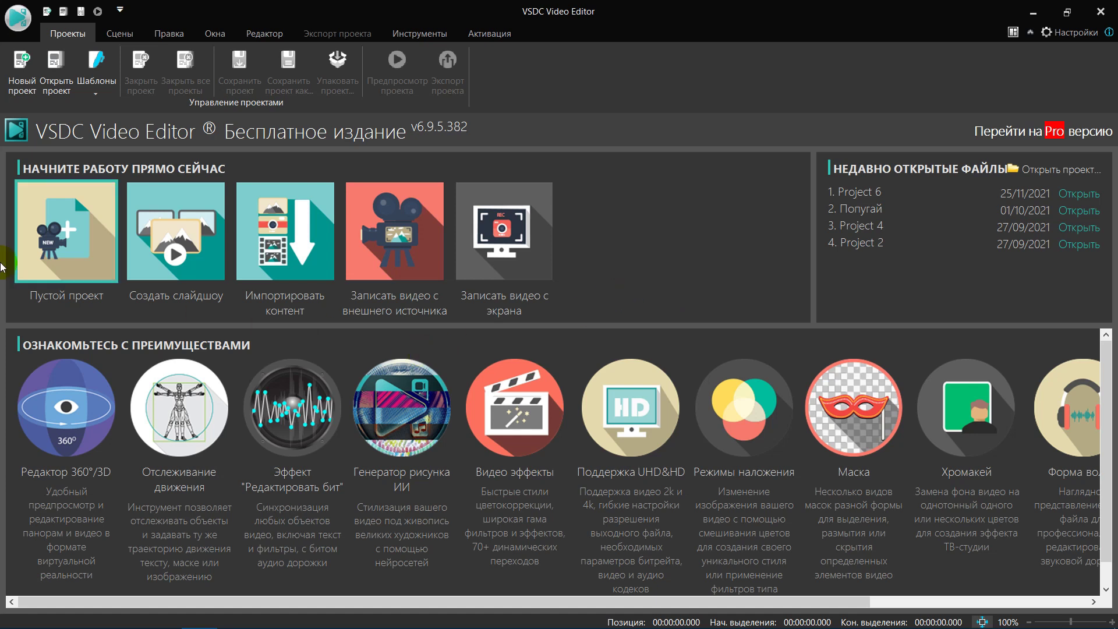
# Start an empty project at Full HD 1920x1080 resolution and 30 fps, and accept the settings
pyautogui.click(75, 262)
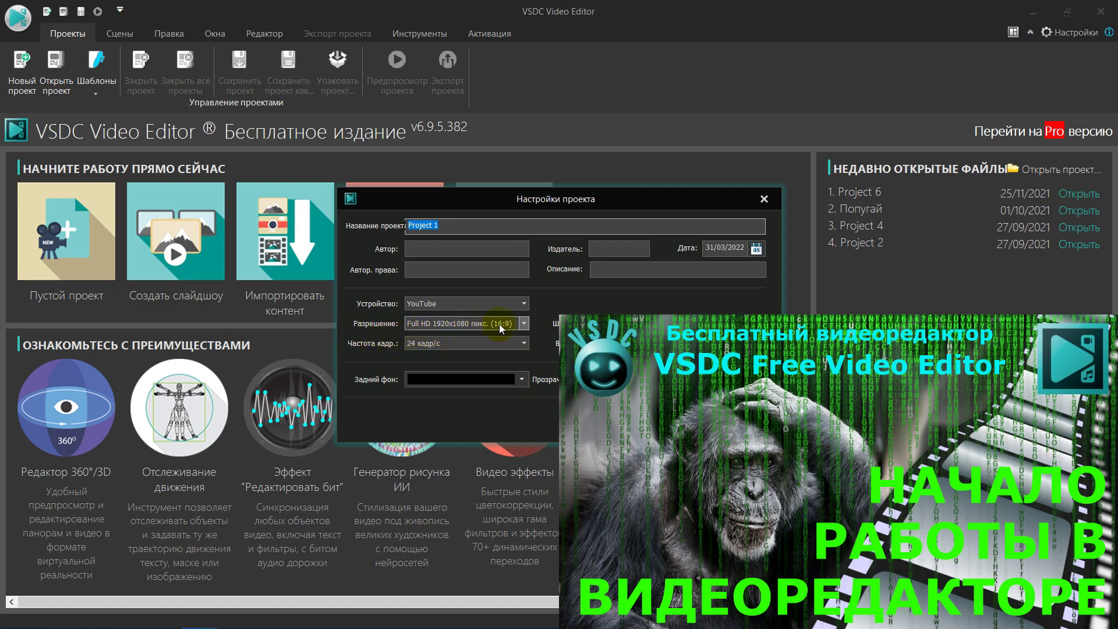
pyautogui.click(524, 324)
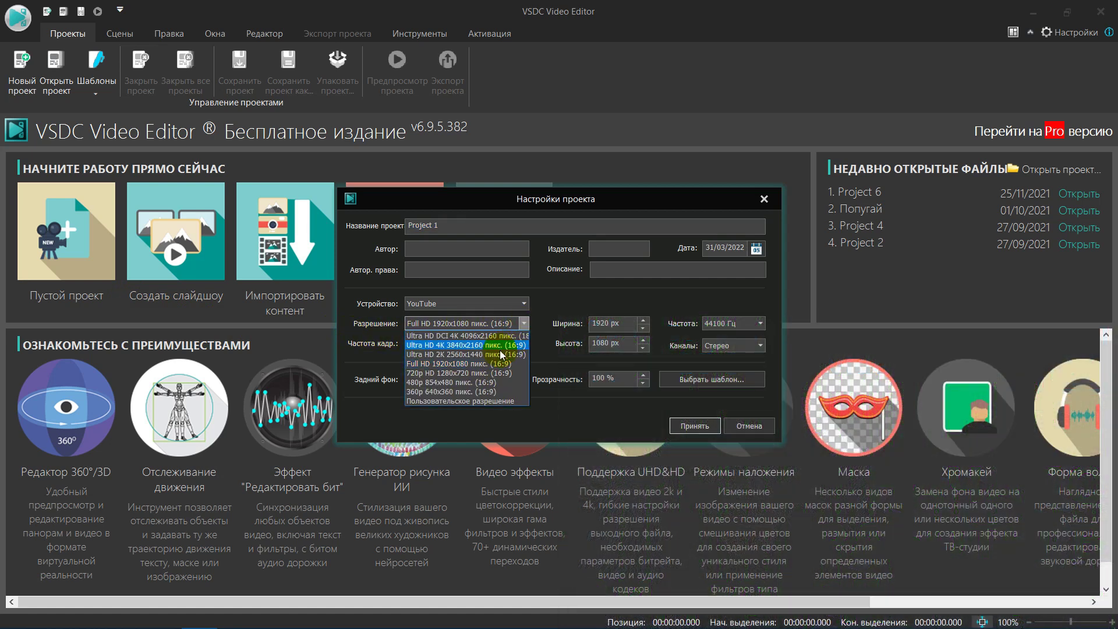
pyautogui.click(488, 360)
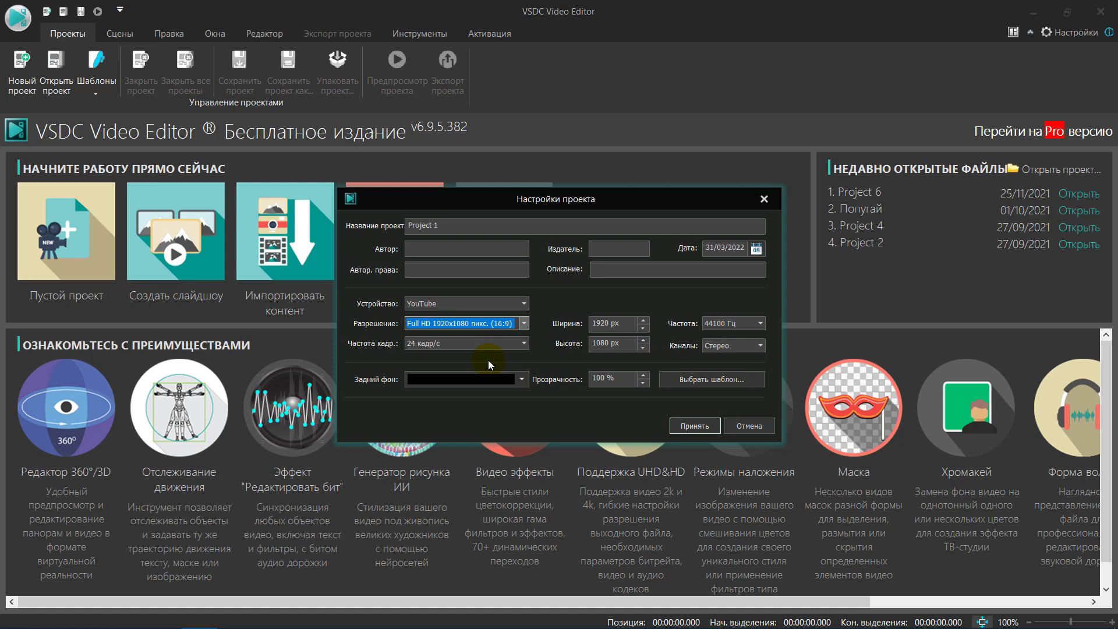
pyautogui.click(524, 343)
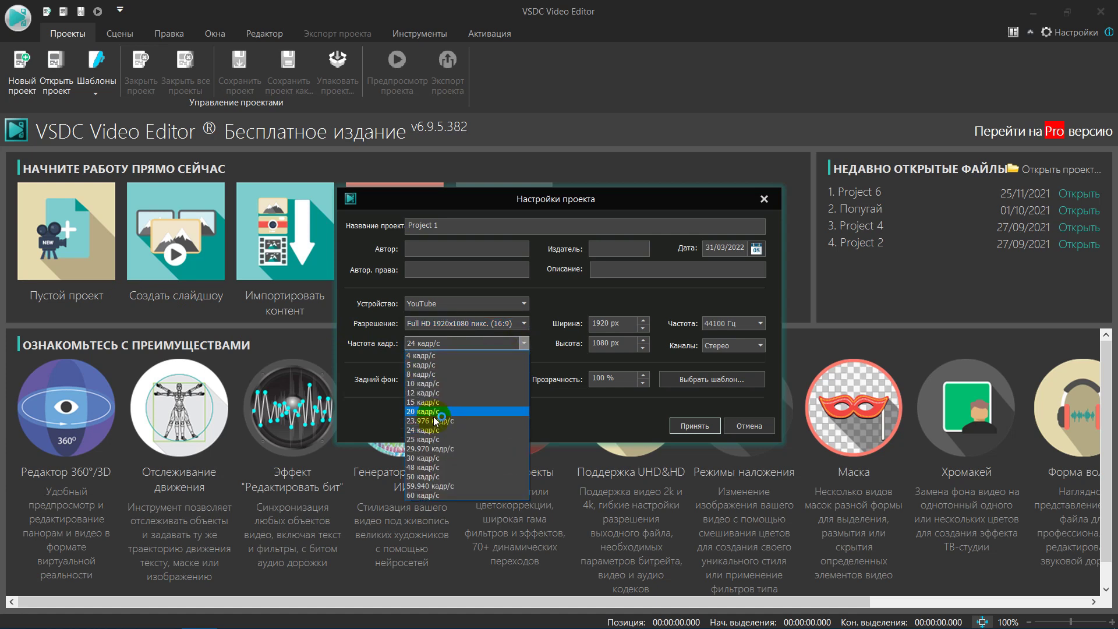
pyautogui.click(434, 459)
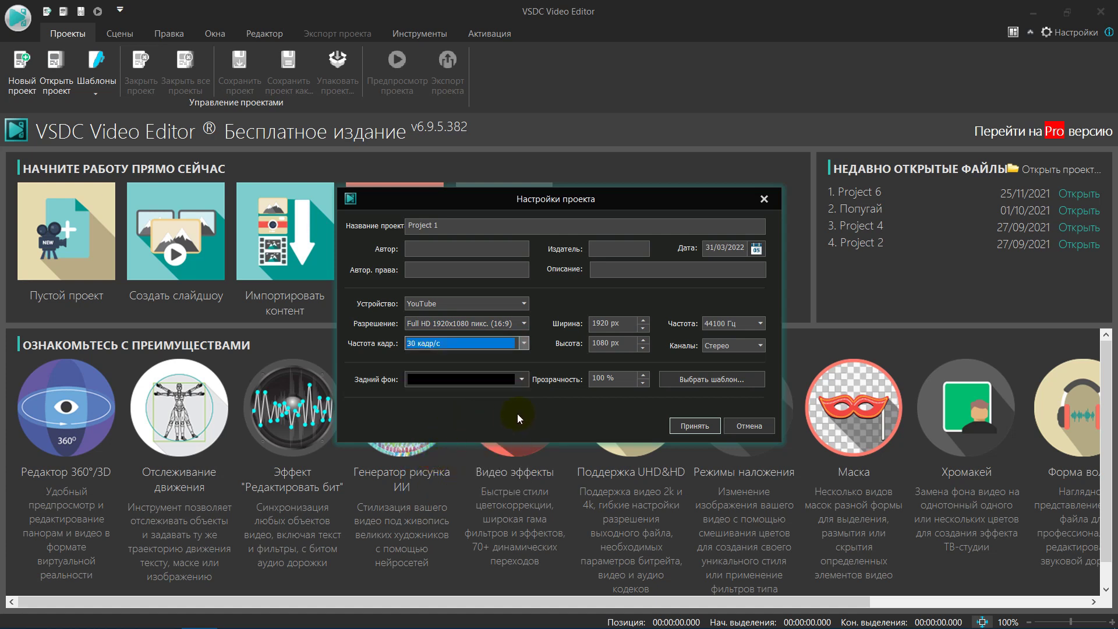
pyautogui.click(694, 421)
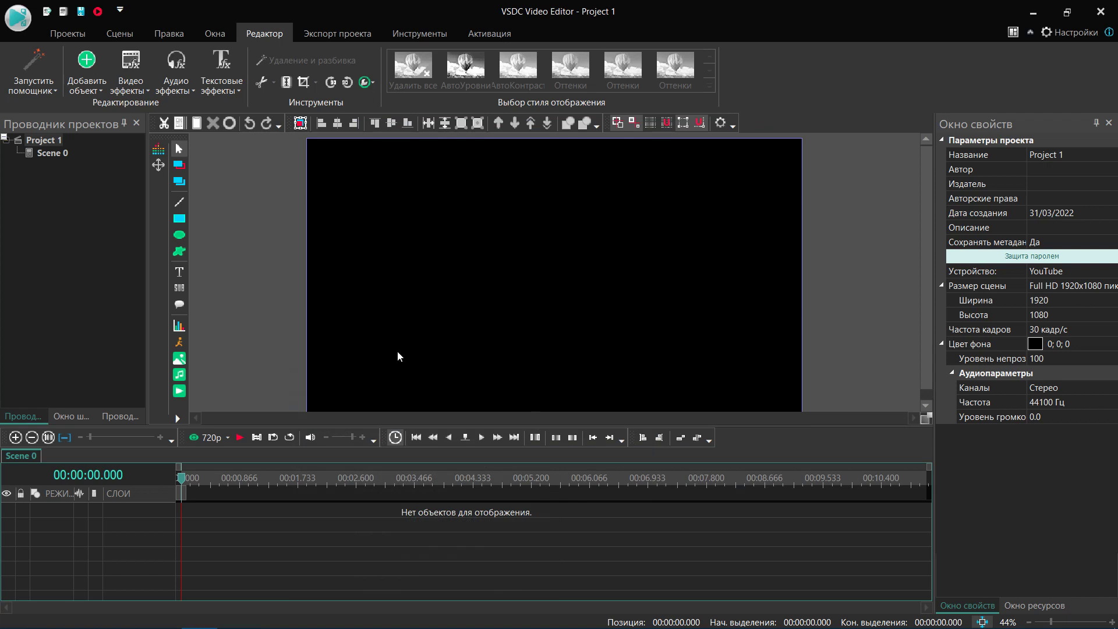
# Insert the WhatsApp video from the Вставить вертикальное видео folder onto Layer 1 of the timeline
pyautogui.click(100, 95)
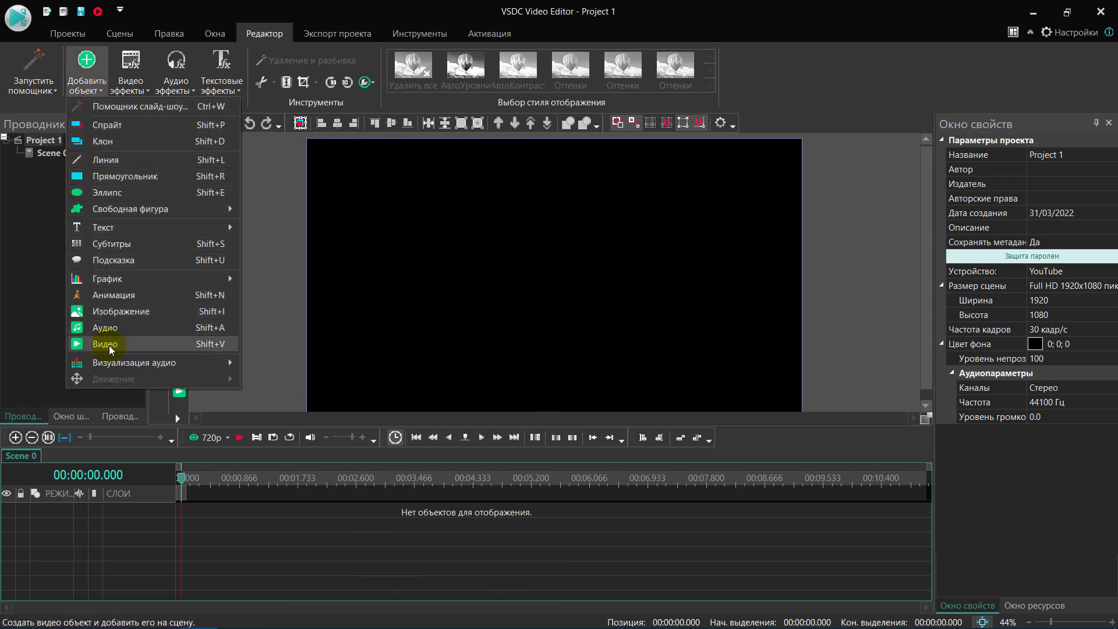
pyautogui.click(272, 358)
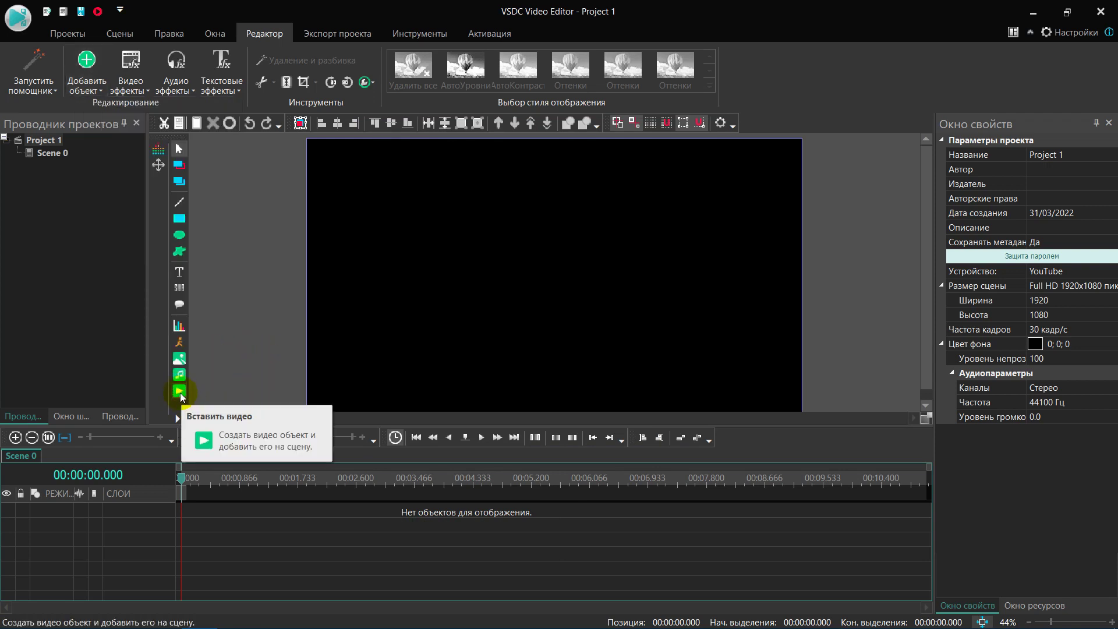
pyautogui.click(179, 393)
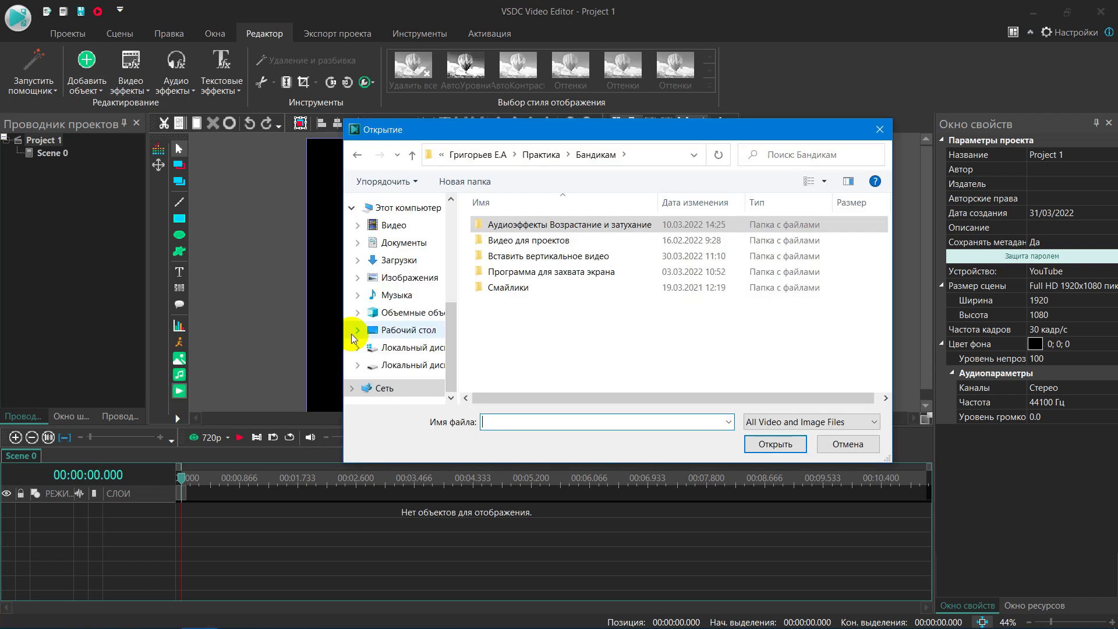
pyautogui.click(542, 257)
pyautogui.doubleClick(542, 258)
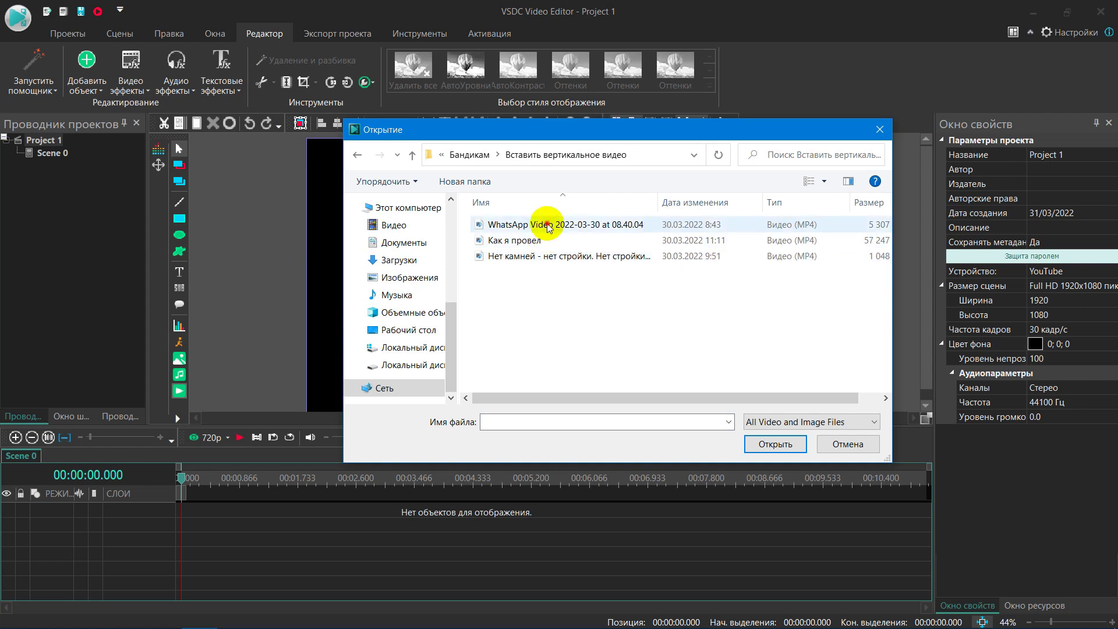
pyautogui.click(548, 224)
pyautogui.click(751, 445)
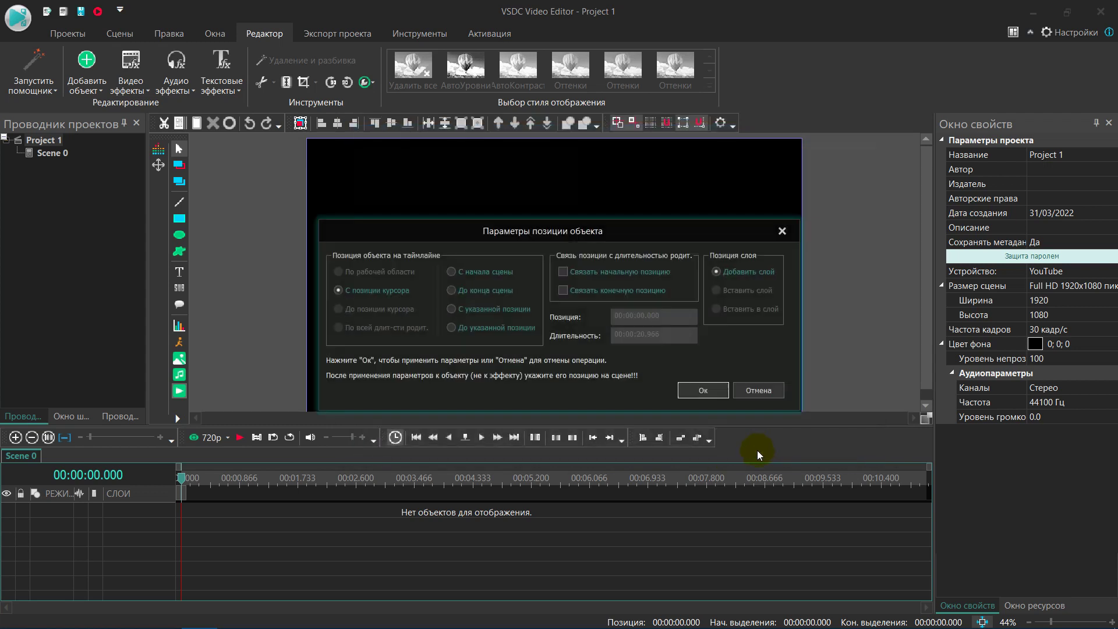
pyautogui.click(705, 390)
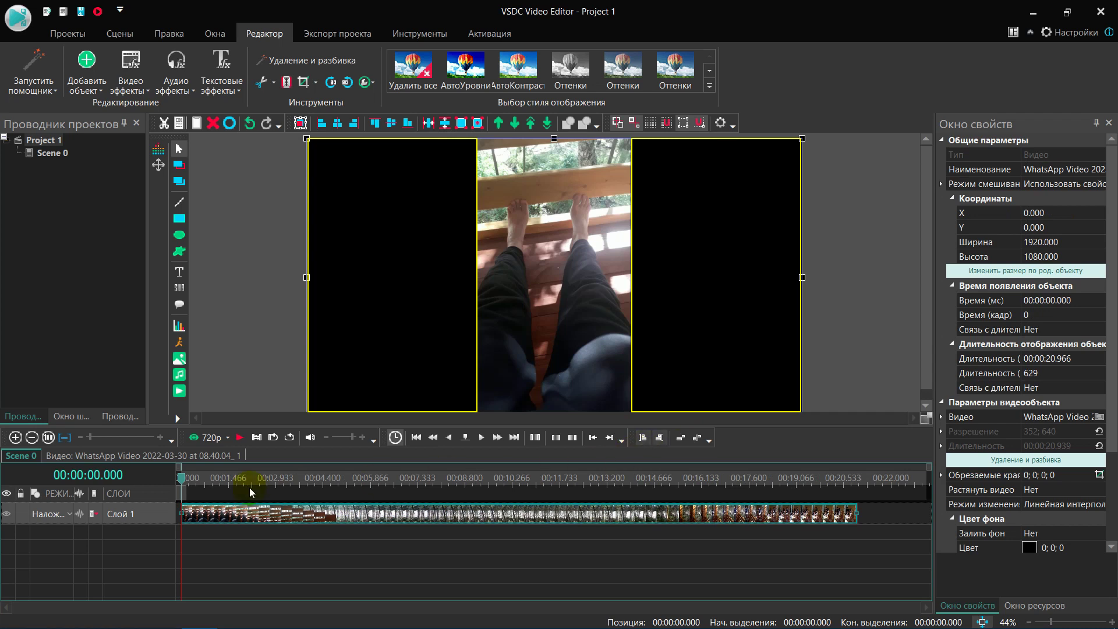
pyautogui.click(236, 444)
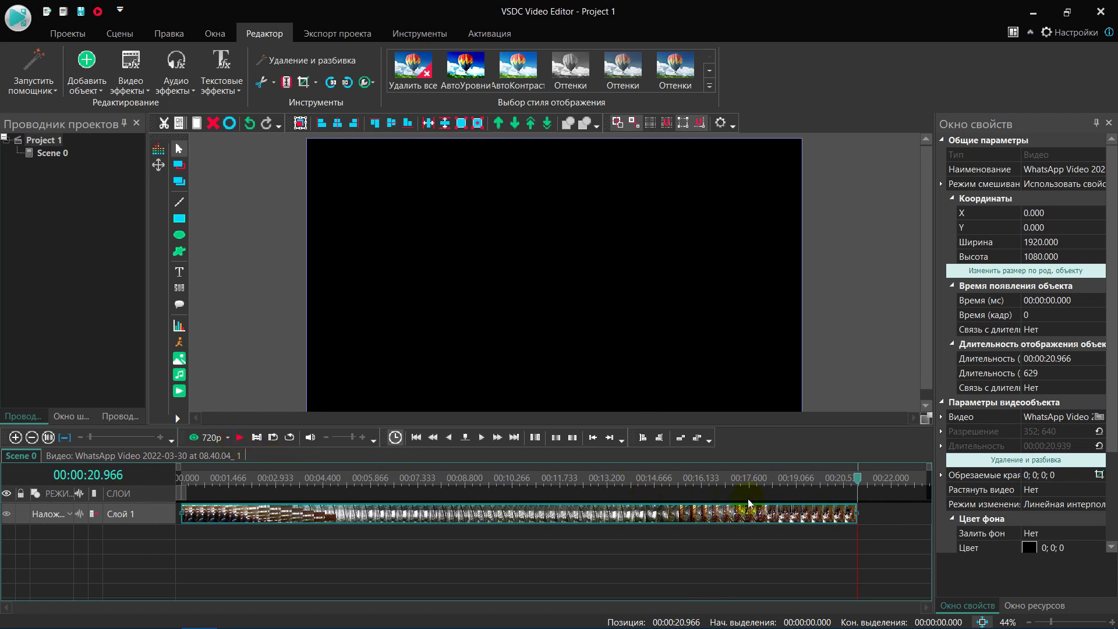
pyautogui.moveTo(859, 484)
pyautogui.mouseDown()
pyautogui.moveTo(192, 484)
pyautogui.moveTo(214, 550)
pyautogui.mouseUp()
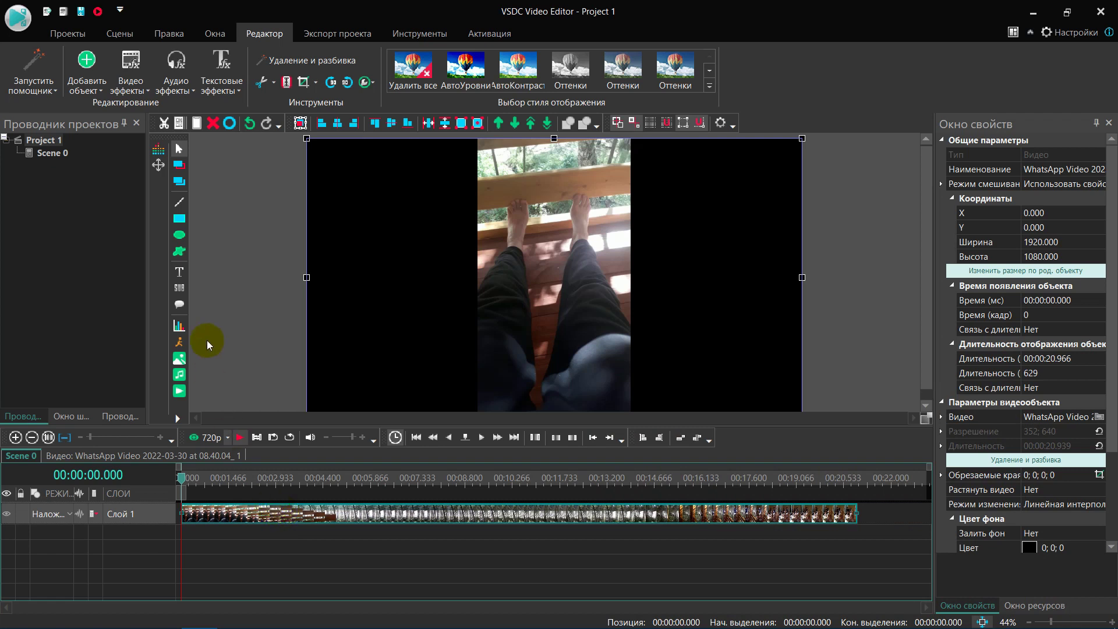
# Duplicate the phone clip onto Слой 2 and hide that copy from the preview
pyautogui.click(179, 124)
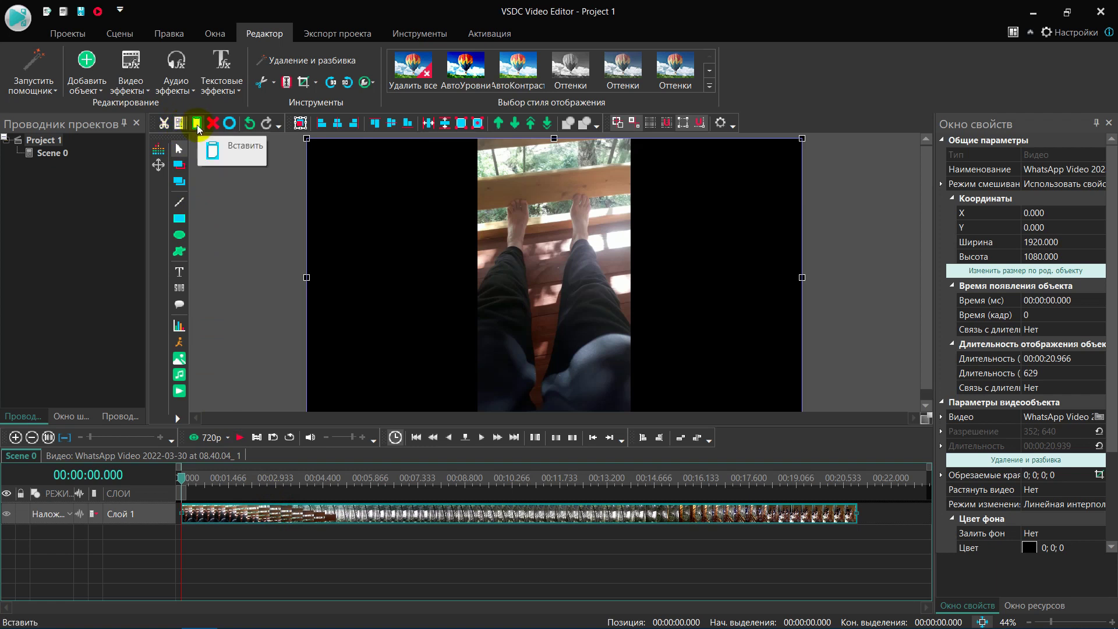
pyautogui.click(197, 123)
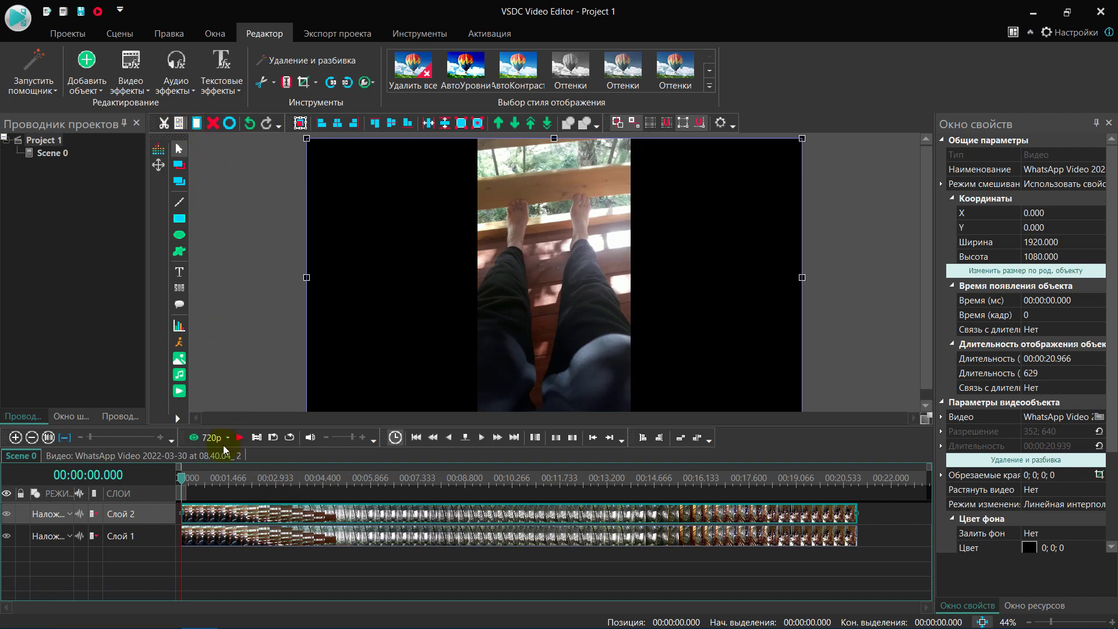
pyautogui.click(239, 515)
pyautogui.click(6, 515)
# Split the original Слой 1 clip's audio onto its own layer and delete it
pyautogui.moveTo(324, 515)
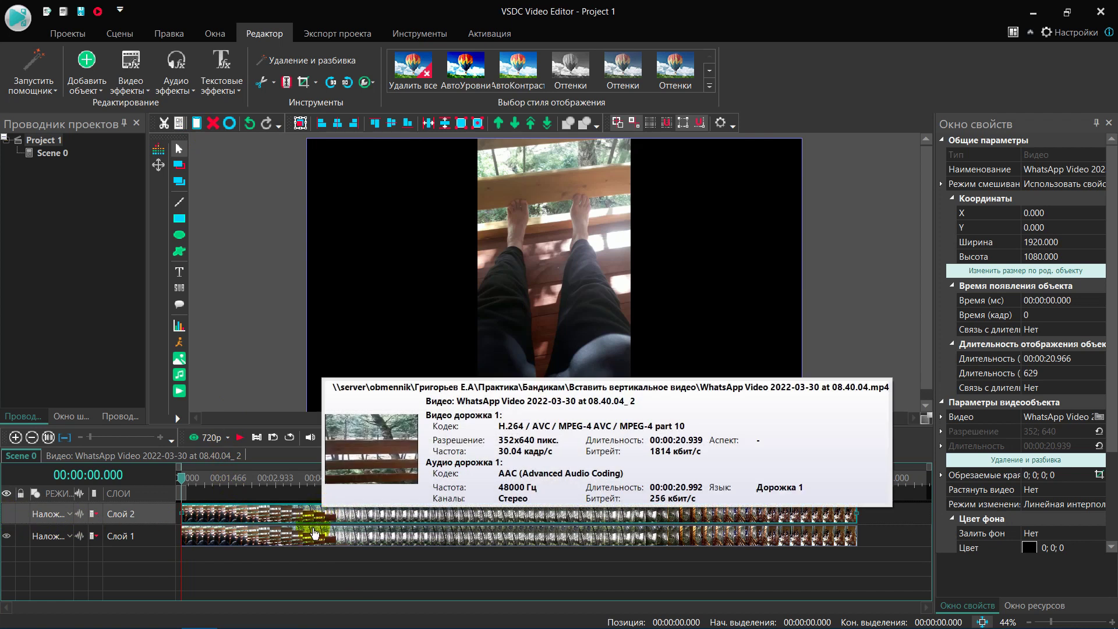
pyautogui.click(315, 538)
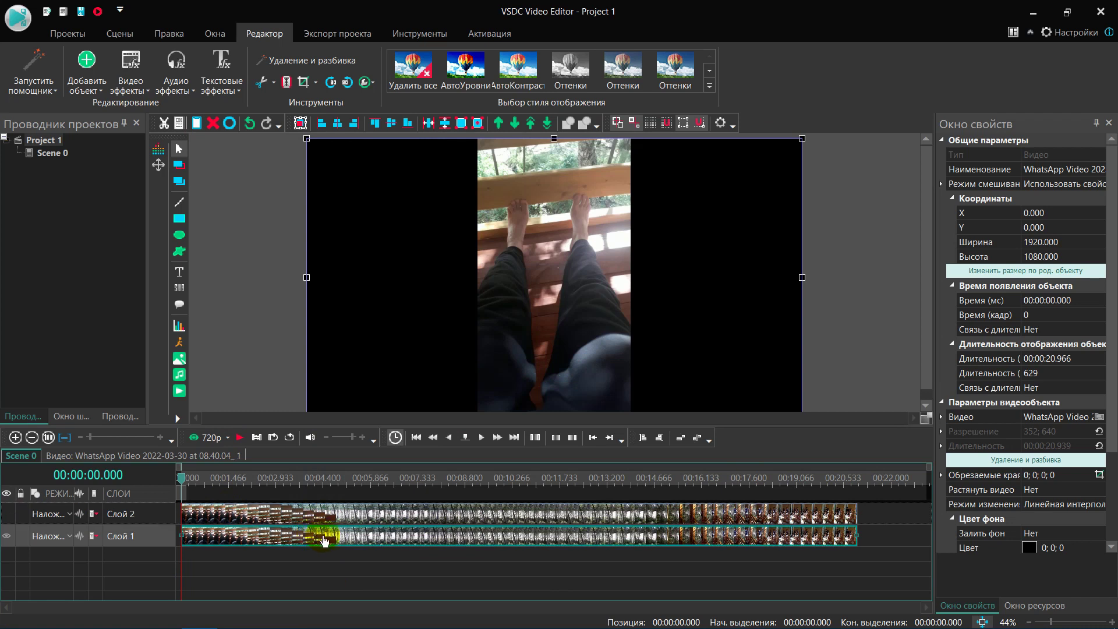
pyautogui.moveTo(1115, 444); pyautogui.dragTo(1106, 532)
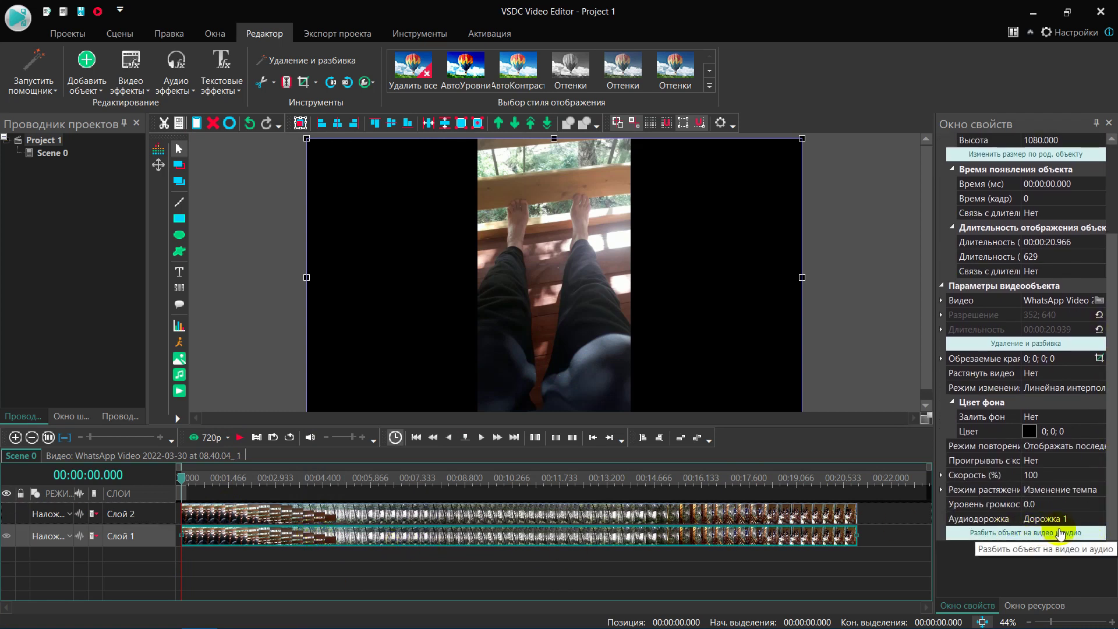
pyautogui.click(1030, 534)
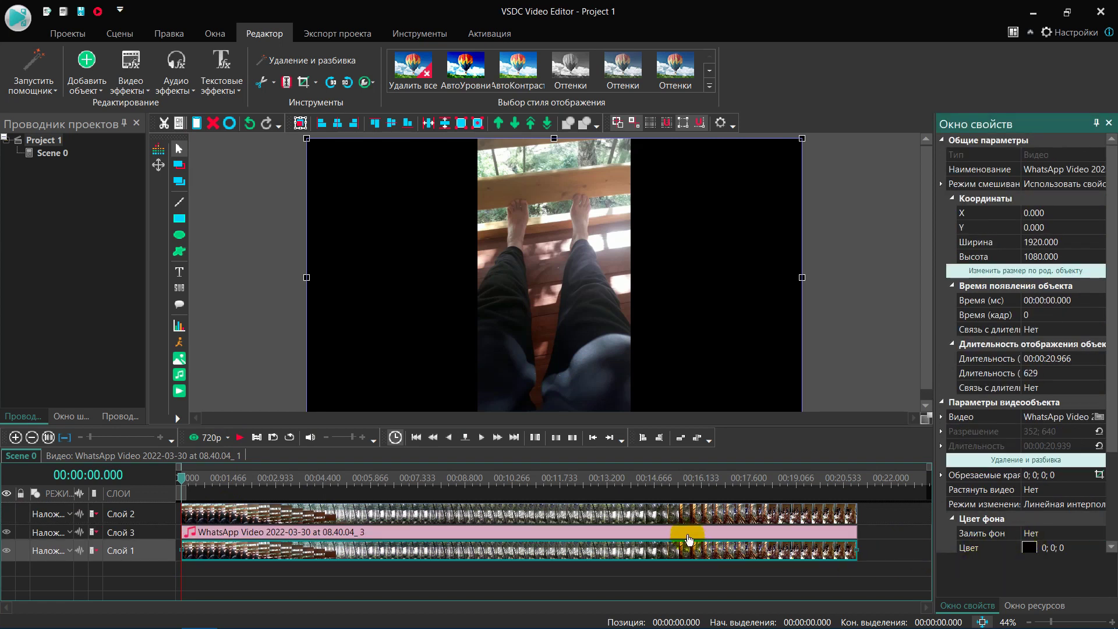
pyautogui.click(686, 534)
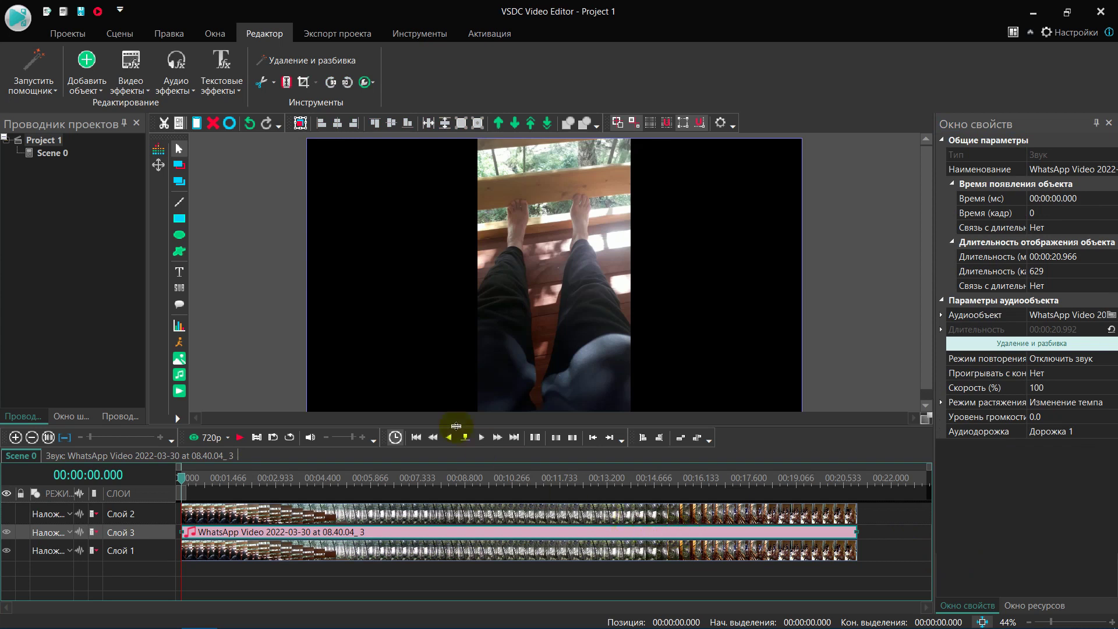
pyautogui.click(211, 124)
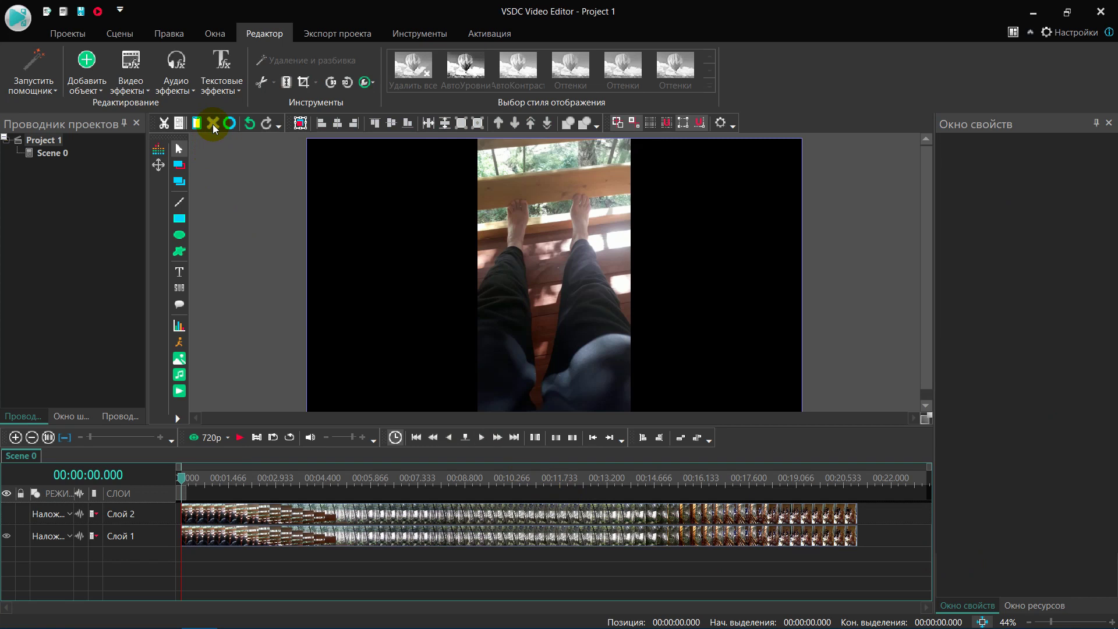
# Try enlarging the Слой 1 clip with its handles, then undo back to 1920x1080
pyautogui.click(488, 535)
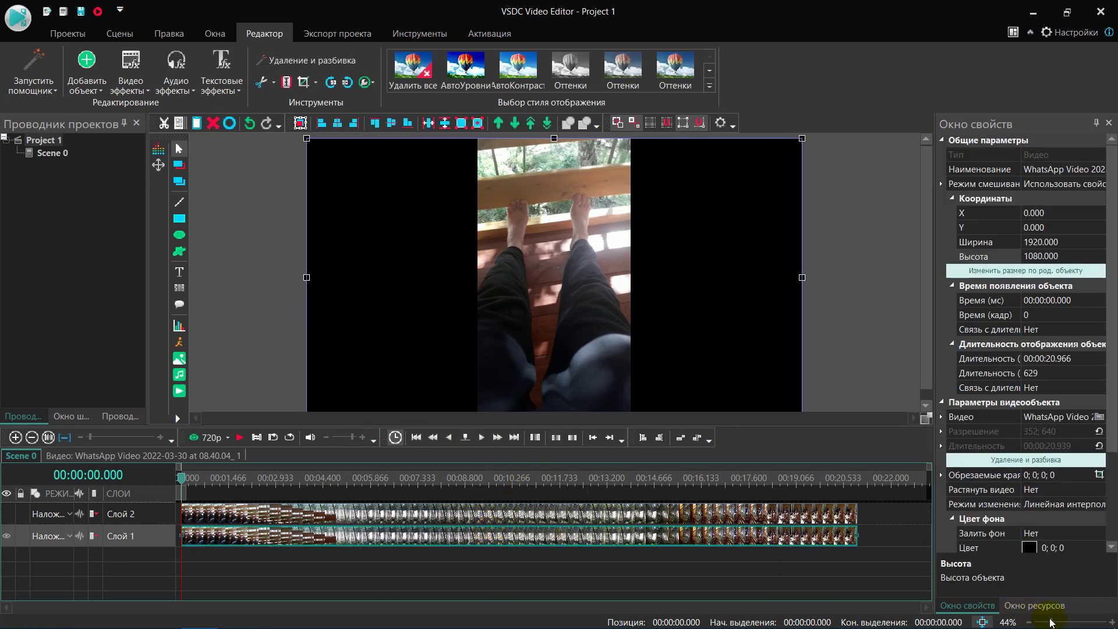
pyautogui.moveTo(1051, 622); pyautogui.dragTo(1046, 622)
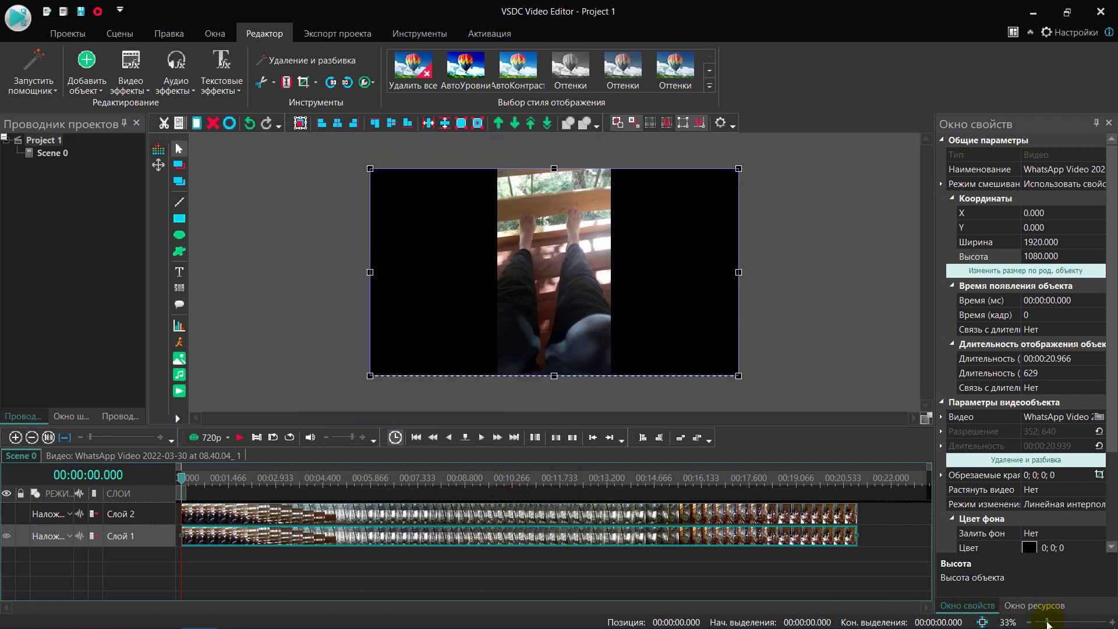
pyautogui.moveTo(738, 376); pyautogui.dragTo(769, 413)
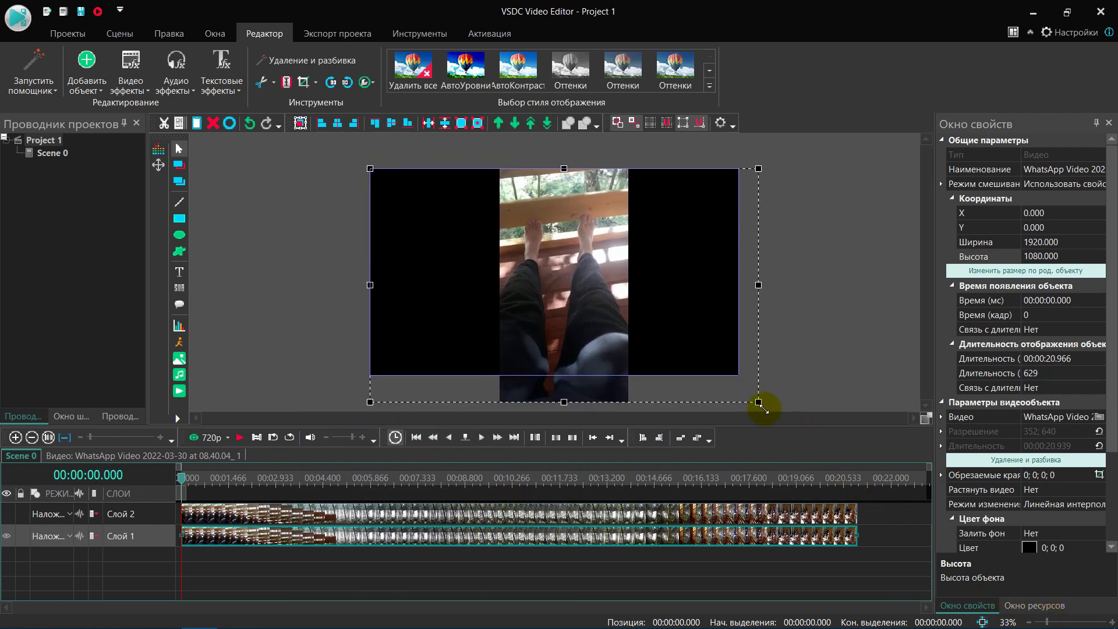
pyautogui.moveTo(374, 168); pyautogui.dragTo(248, 50)
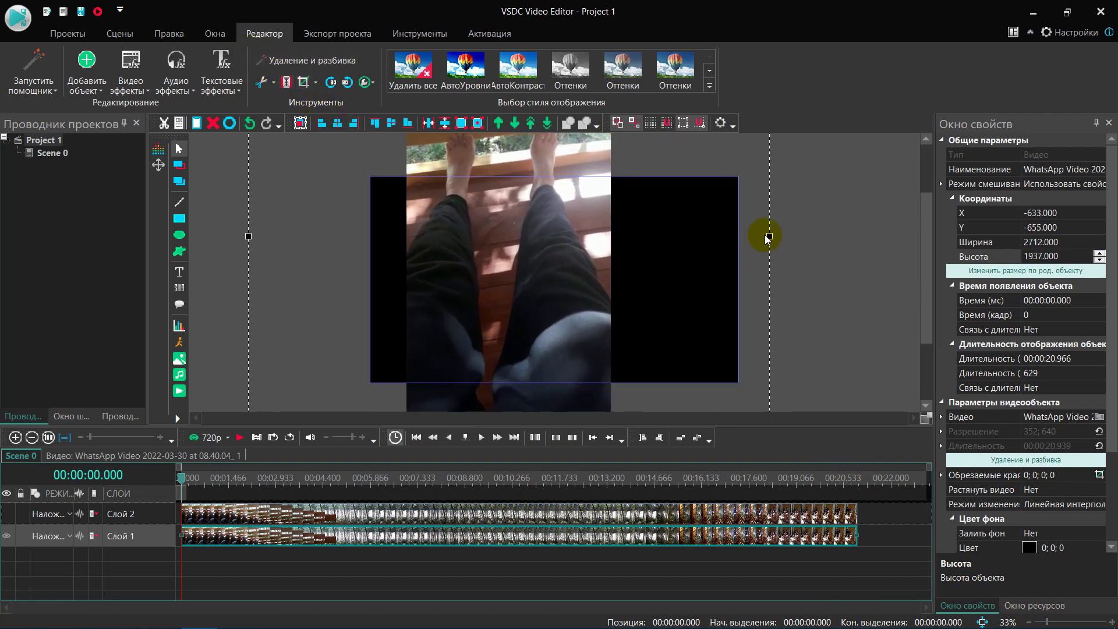
pyautogui.moveTo(769, 236); pyautogui.dragTo(834, 325)
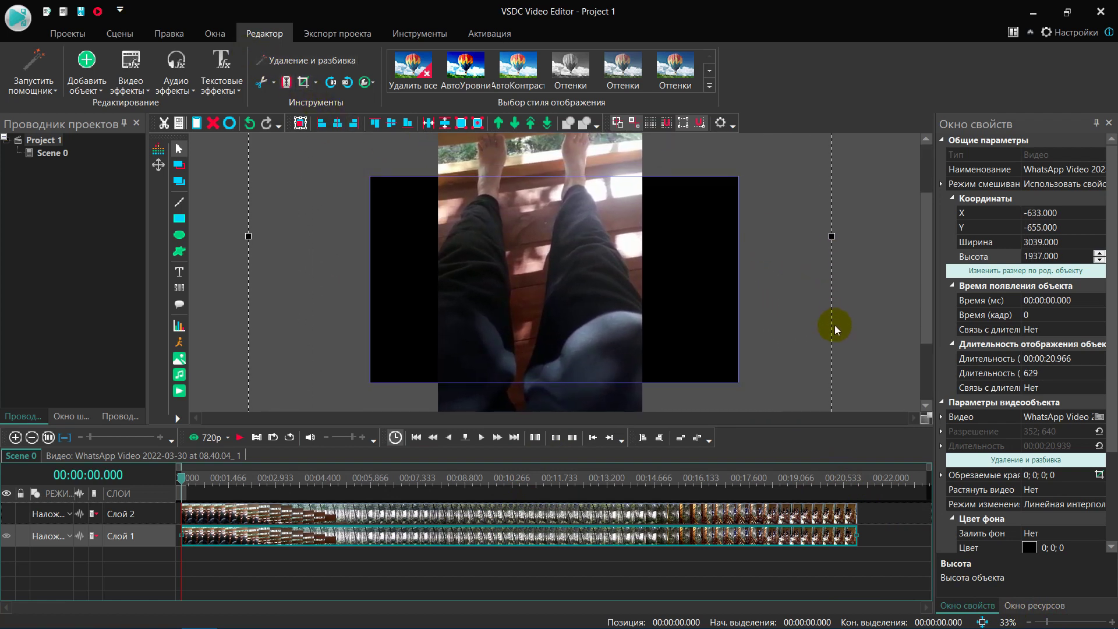
pyautogui.click(250, 124)
pyautogui.click(249, 124)
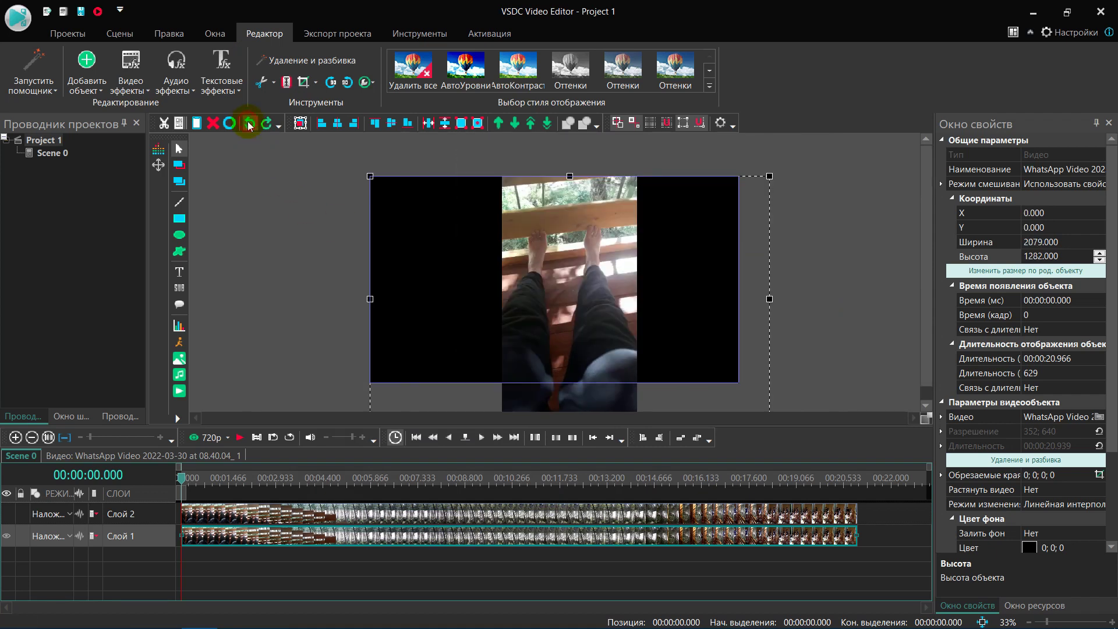
pyautogui.click(249, 124)
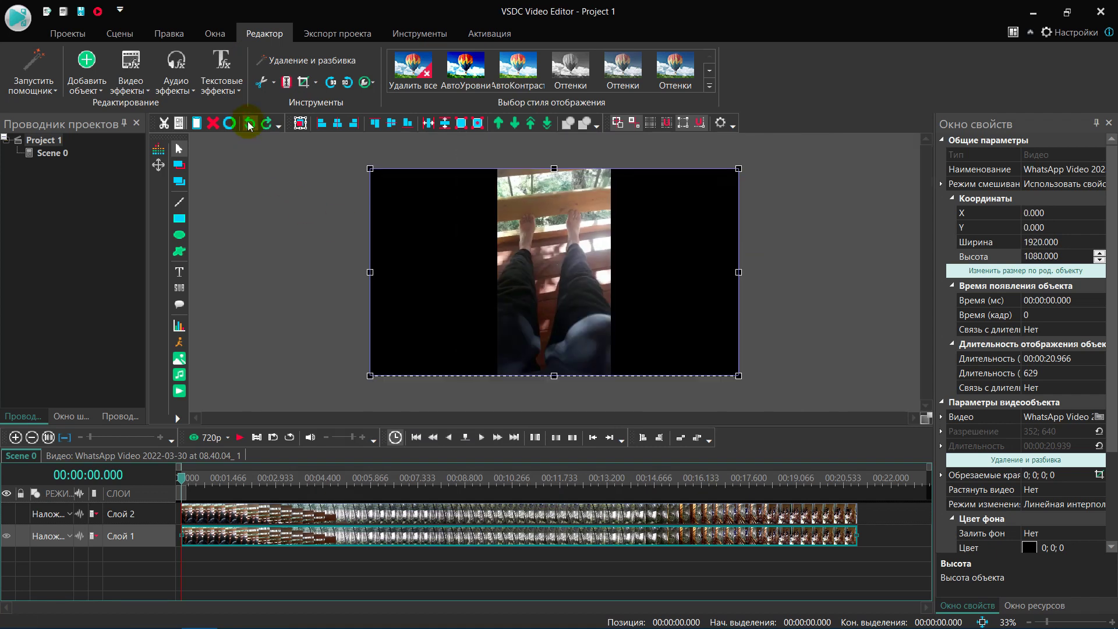
pyautogui.click(981, 622)
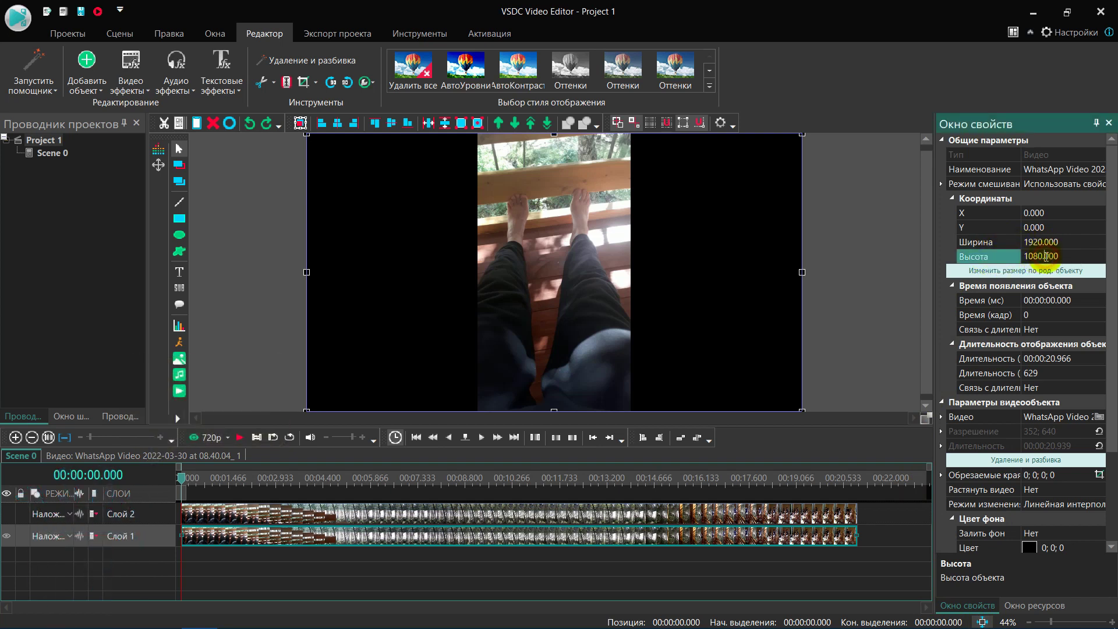
# Set the Слой 1 clip's height to 3840 in the Properties window
pyautogui.doubleClick(1042, 256)
pyautogui.press('BackSpace')
pyautogui.write('38')
pyautogui.write('40')
pyautogui.press('Return')
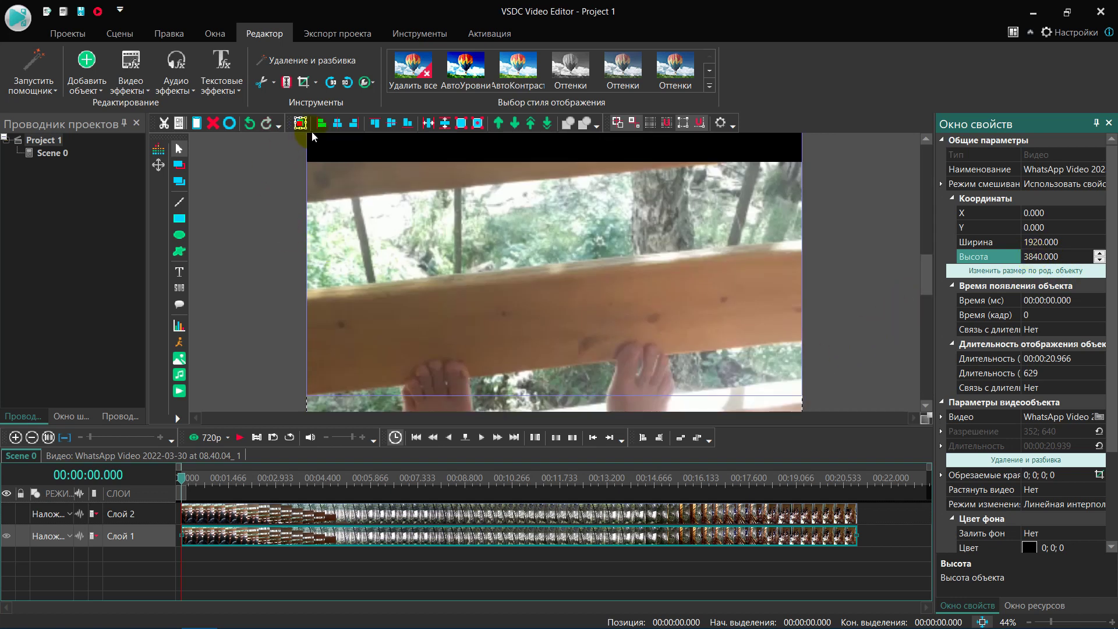
# Align the 1920x3840 clip to the vertical centre so its Y becomes -1380
pyautogui.click(338, 123)
pyautogui.click(395, 123)
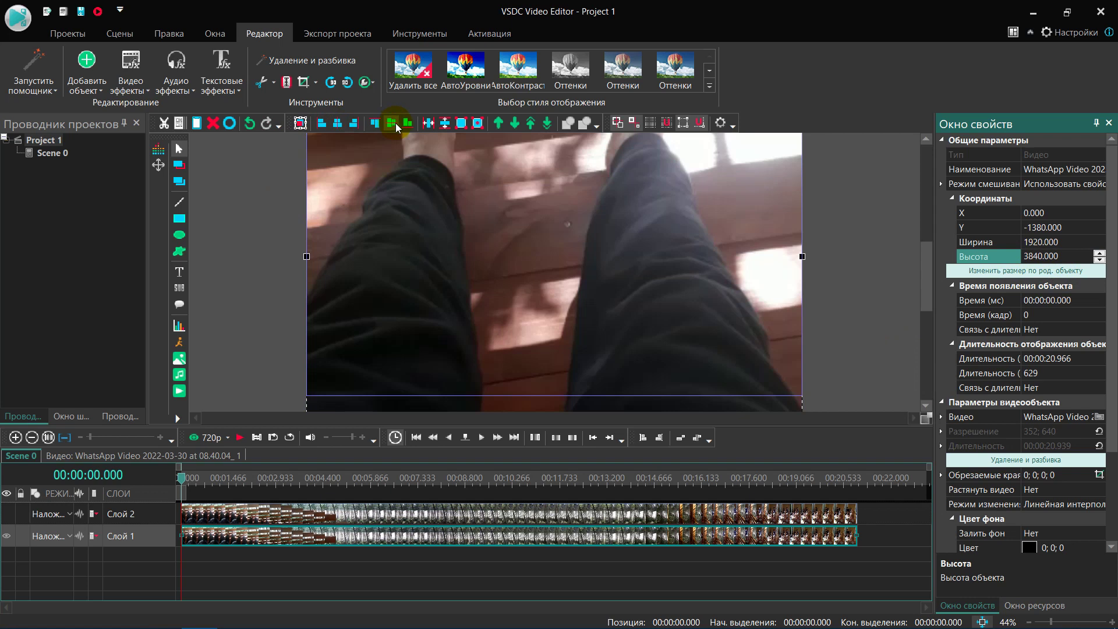
pyautogui.scroll(1, 828, 255)
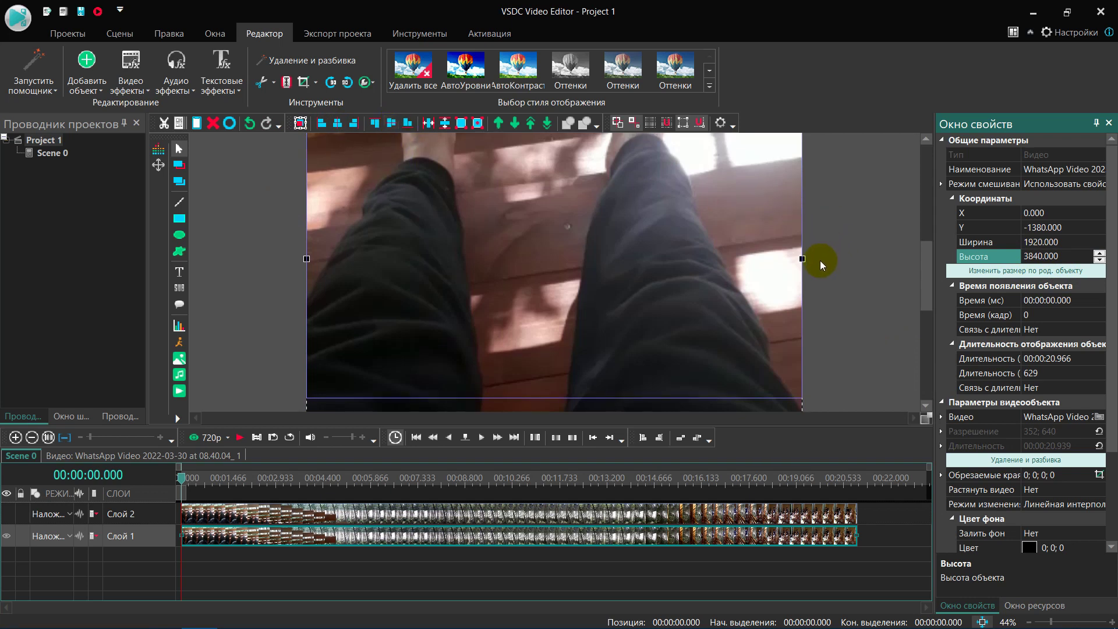
pyautogui.scroll(2, 820, 260)
pyautogui.scroll(1, 817, 268)
pyautogui.scroll(1, 817, 268)
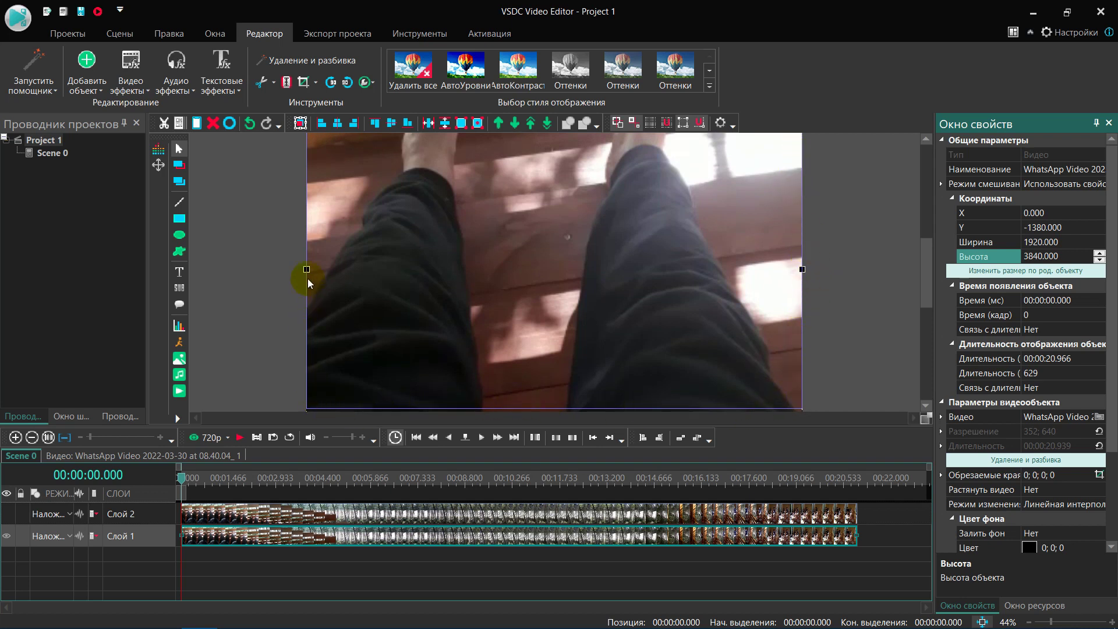
pyautogui.scroll(1, 860, 274)
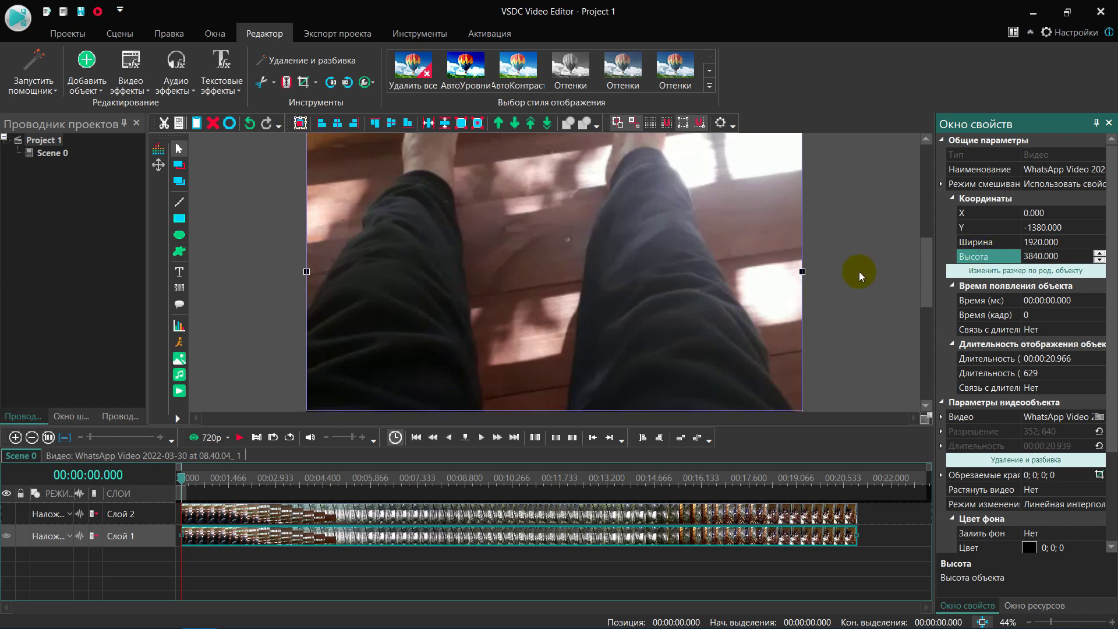
pyautogui.scroll(1, 858, 272)
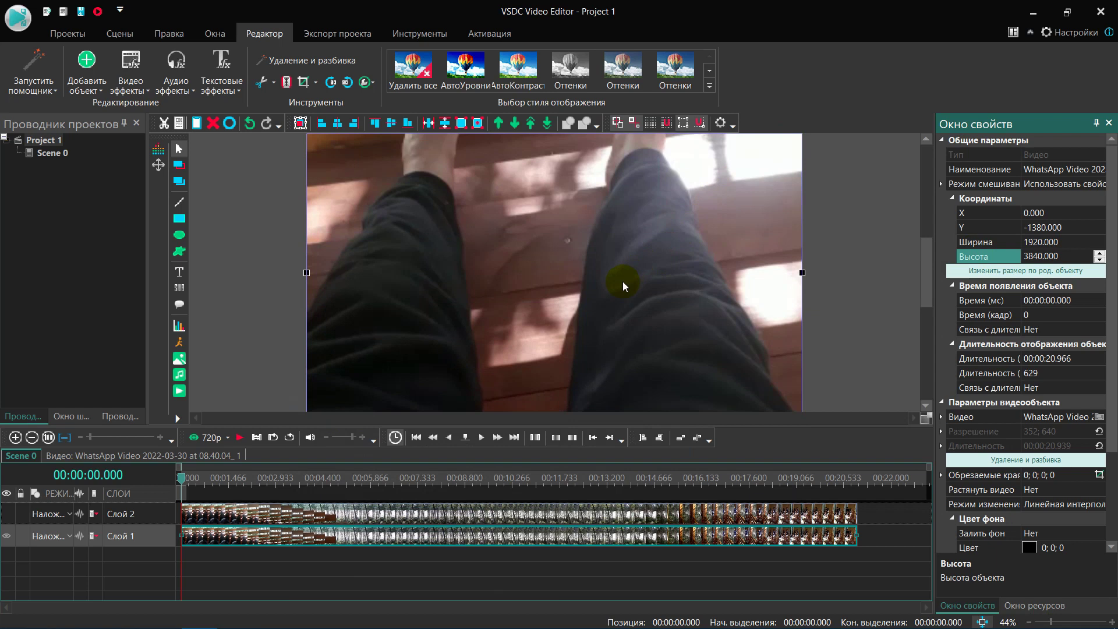
# Apply Размытие по Гауссу over the whole stretched clip and set Уровни размытия to 100
pyautogui.click(143, 90)
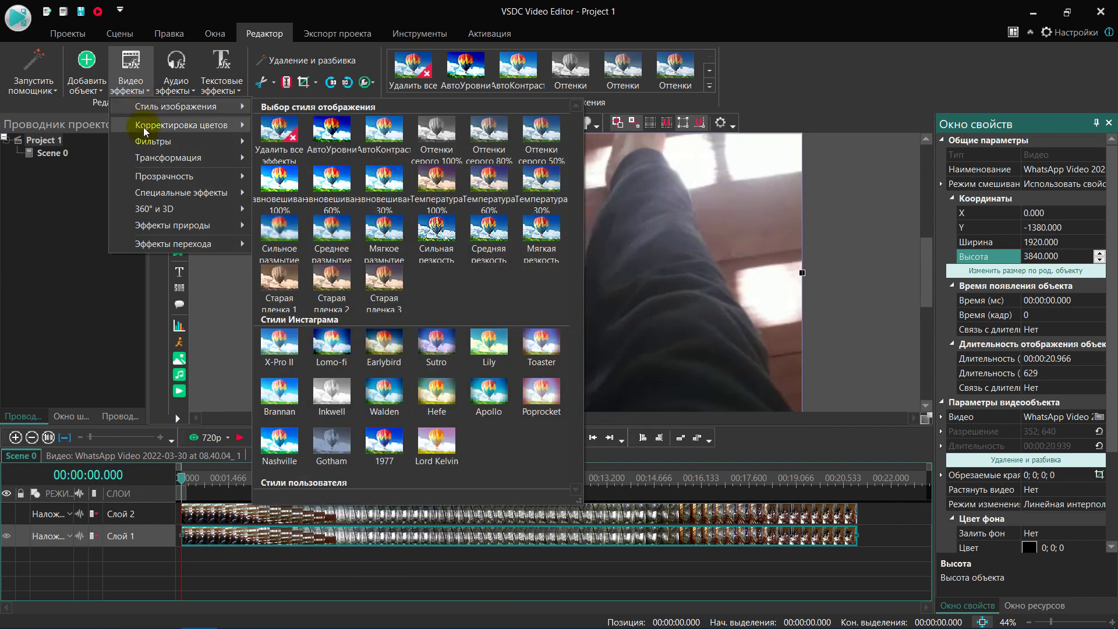
pyautogui.moveTo(145, 138)
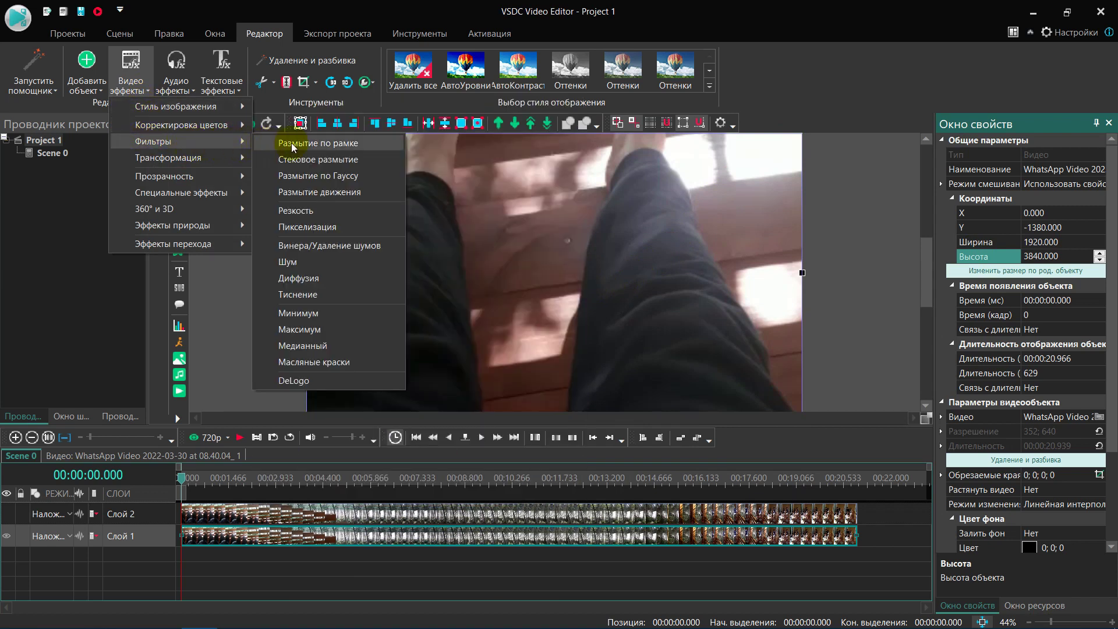
pyautogui.click(318, 176)
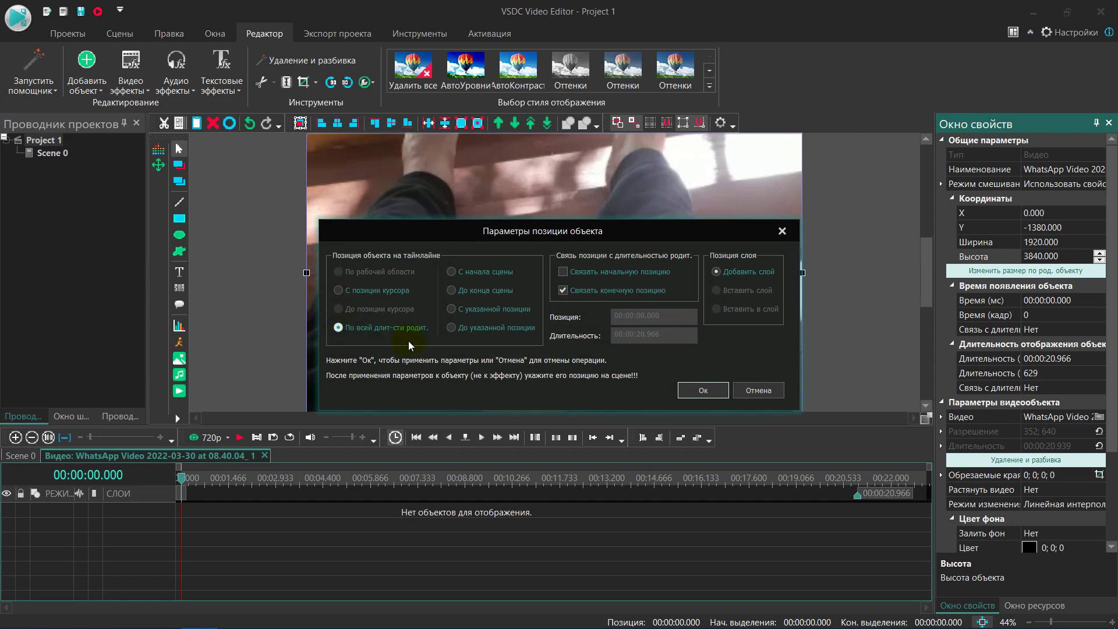
pyautogui.click(704, 390)
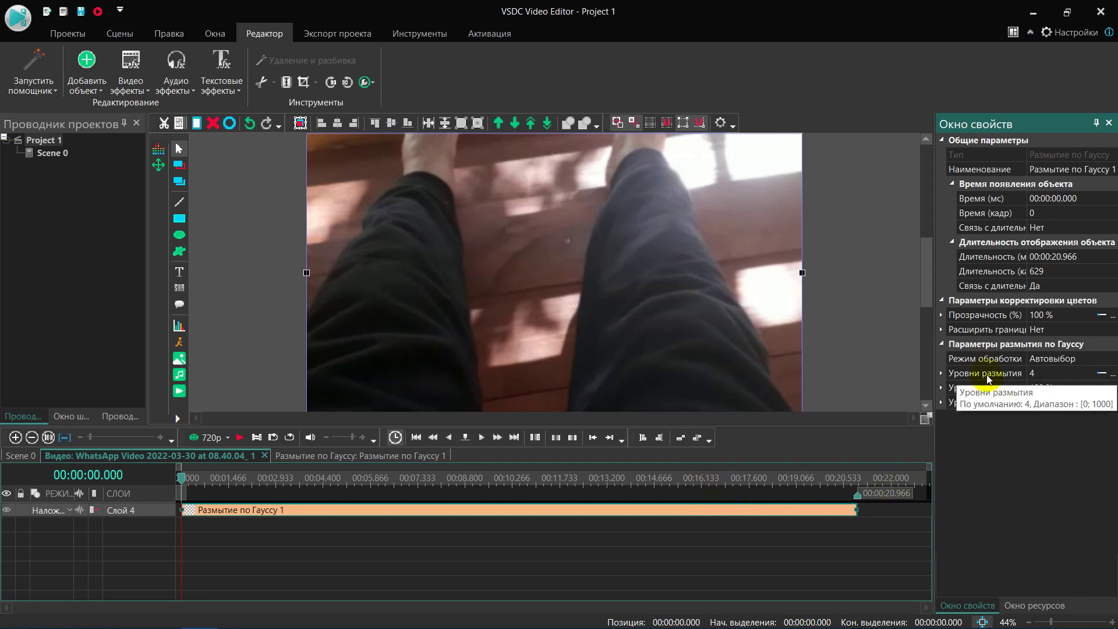
pyautogui.click(1039, 376)
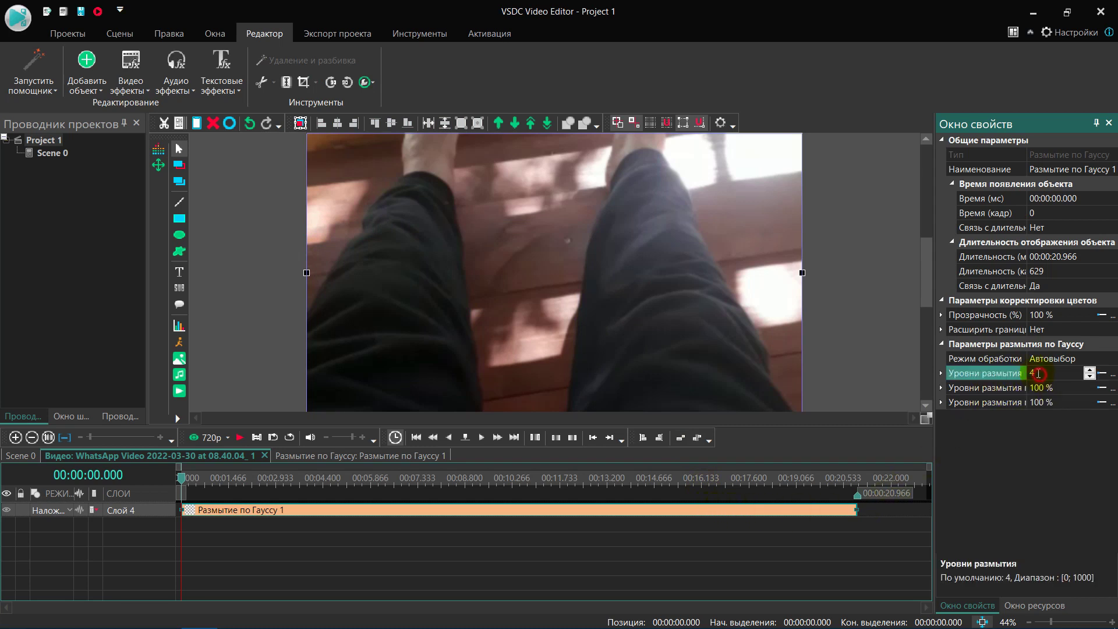
pyautogui.write('100')
pyautogui.press('Return')
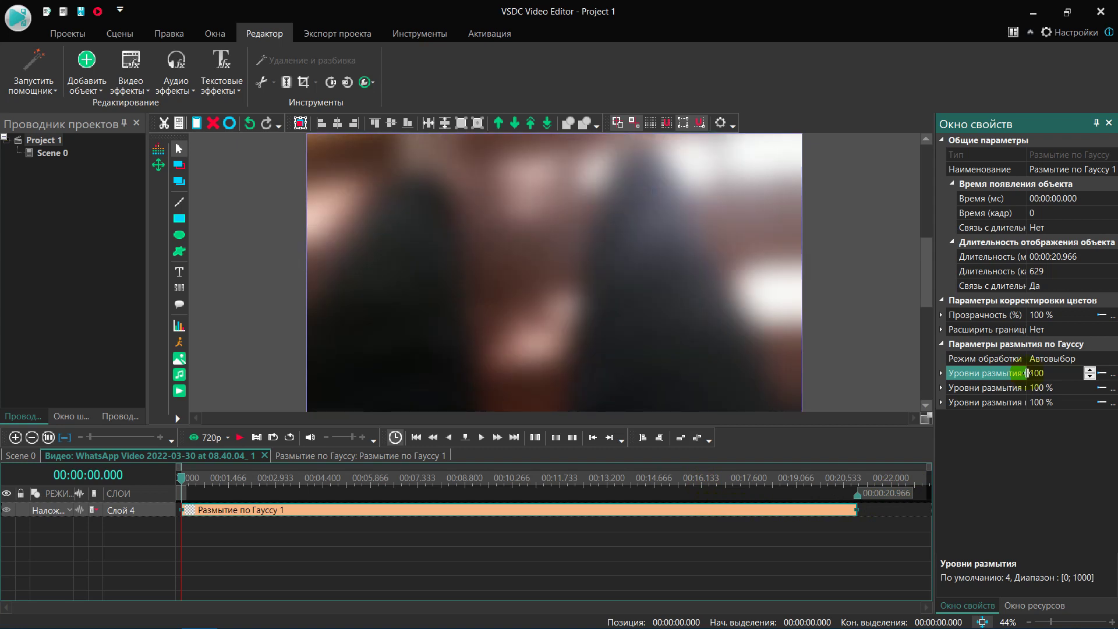
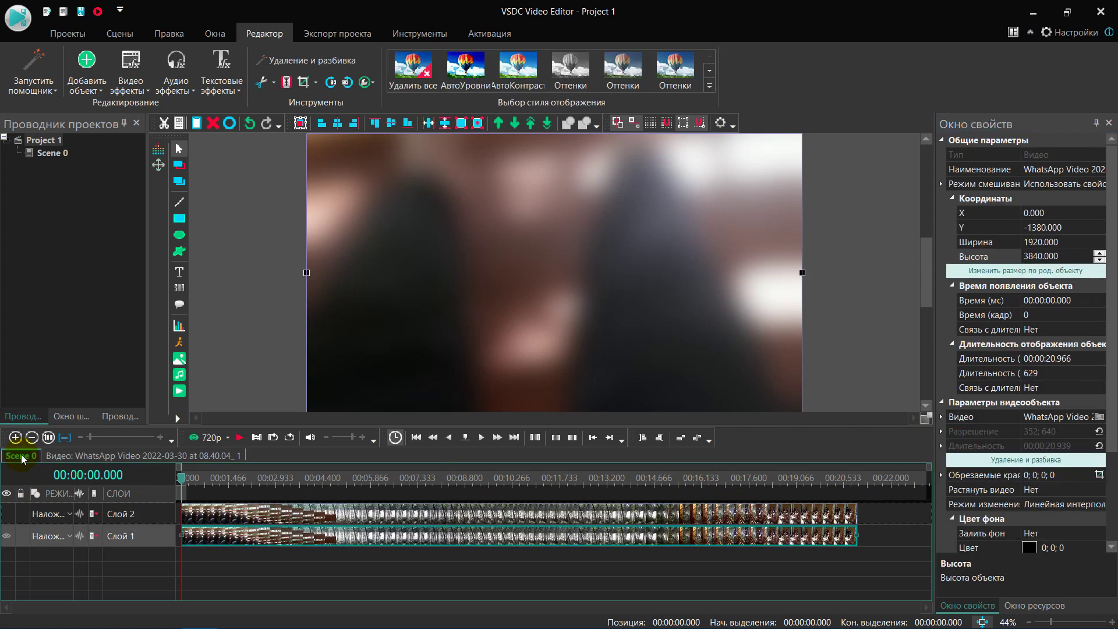
# Unhide Слой 2 so the sharp clip shows, and play back the composite to check it
pyautogui.click(9, 514)
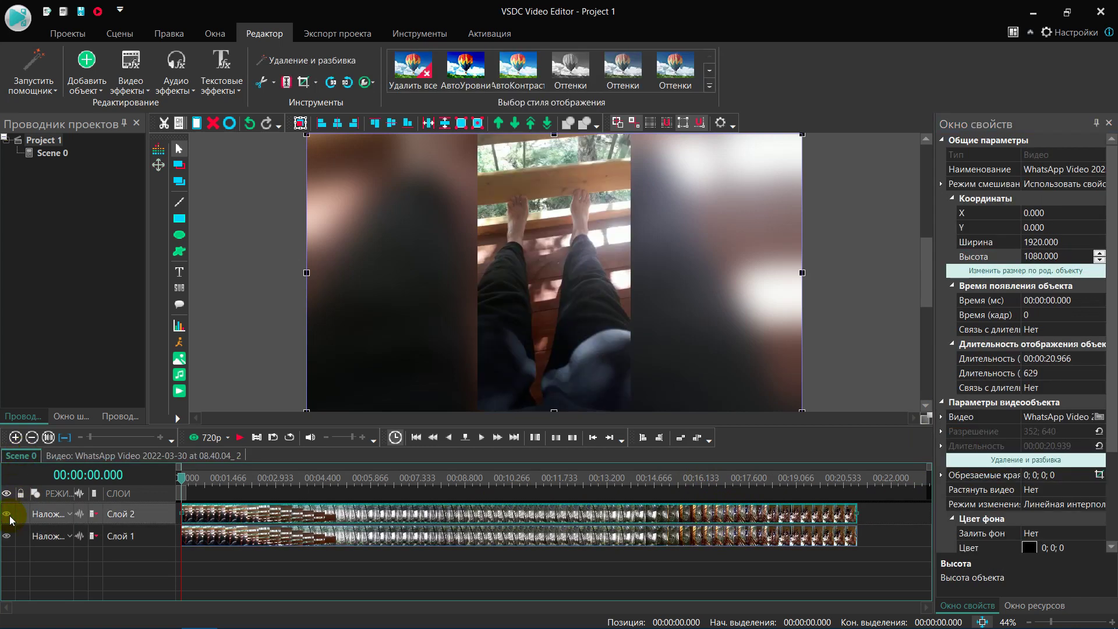
pyautogui.click(241, 438)
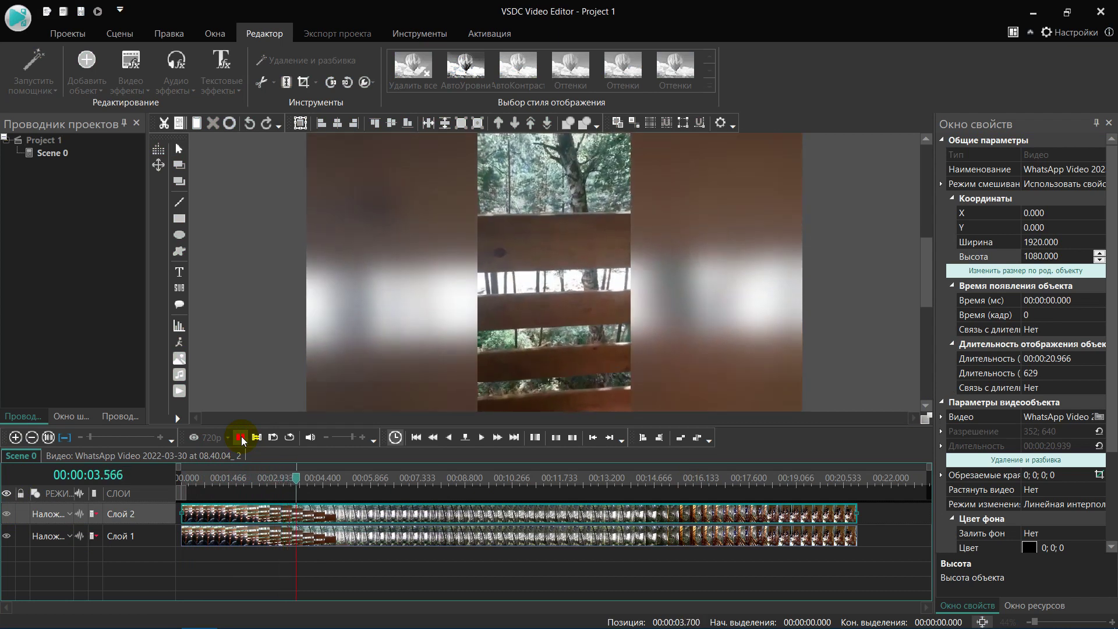
pyautogui.click(242, 438)
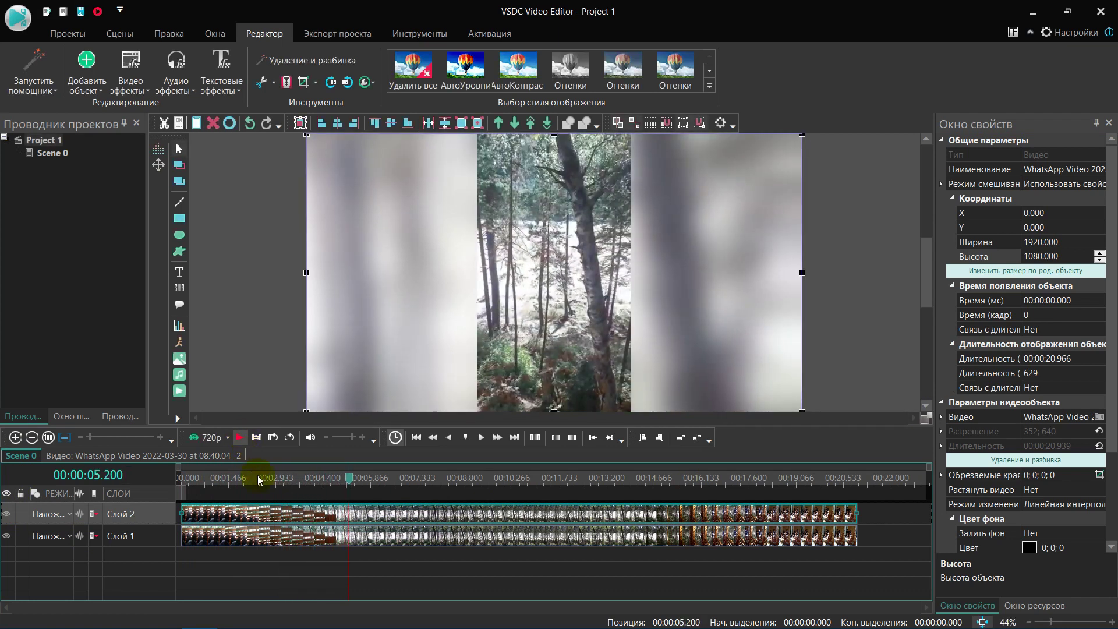
pyautogui.moveTo(349, 478)
pyautogui.mouseDown()
pyautogui.moveTo(201, 495)
pyautogui.moveTo(213, 566)
pyautogui.mouseUp()
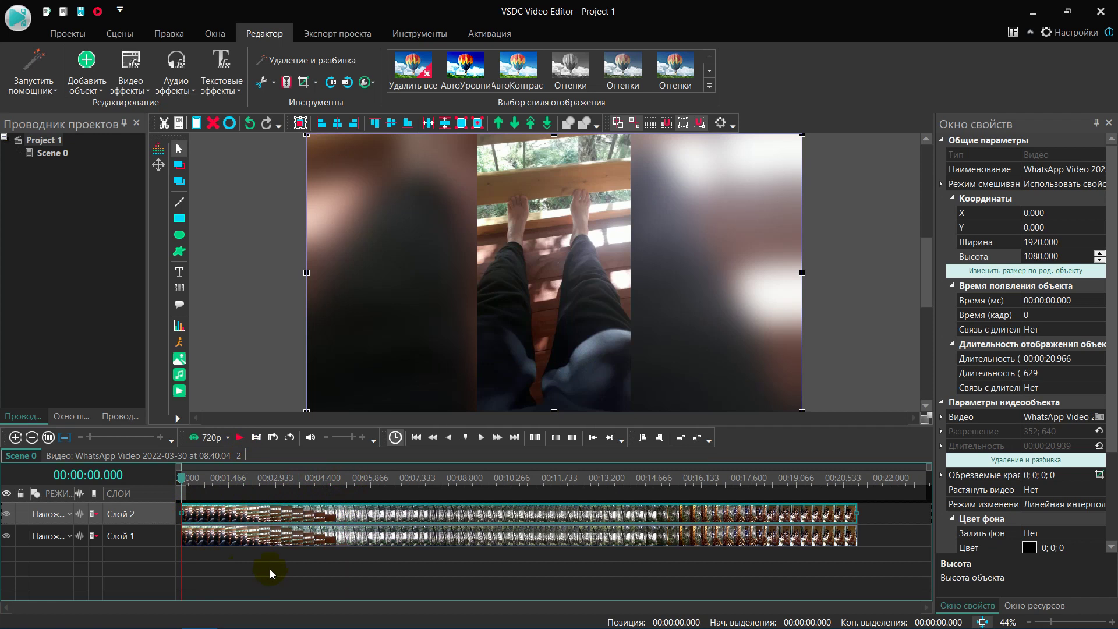
# Zoom the preview out and drag the sharp clip's corners to enlarge it to 2164×1492
pyautogui.click(1046, 623)
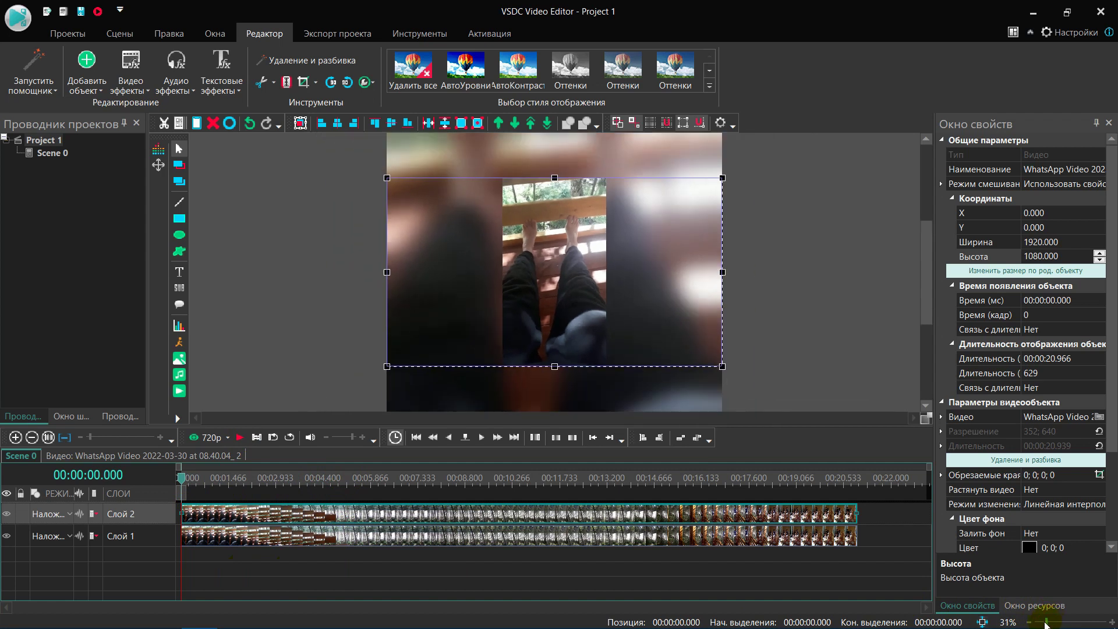
pyautogui.click(1046, 623)
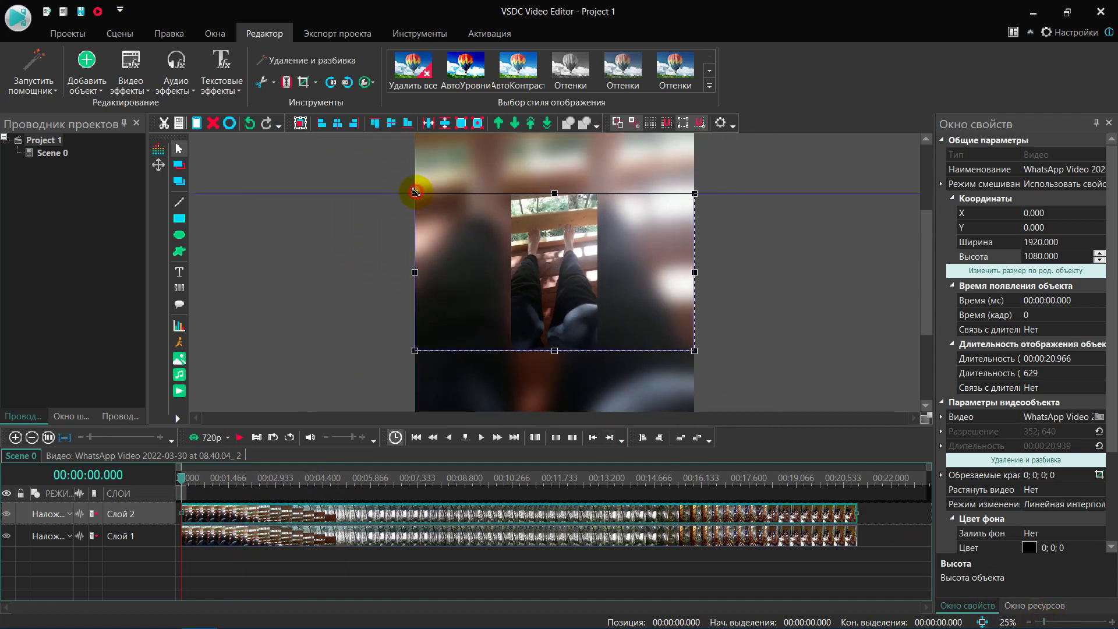
pyautogui.moveTo(415, 193); pyautogui.dragTo(395, 169)
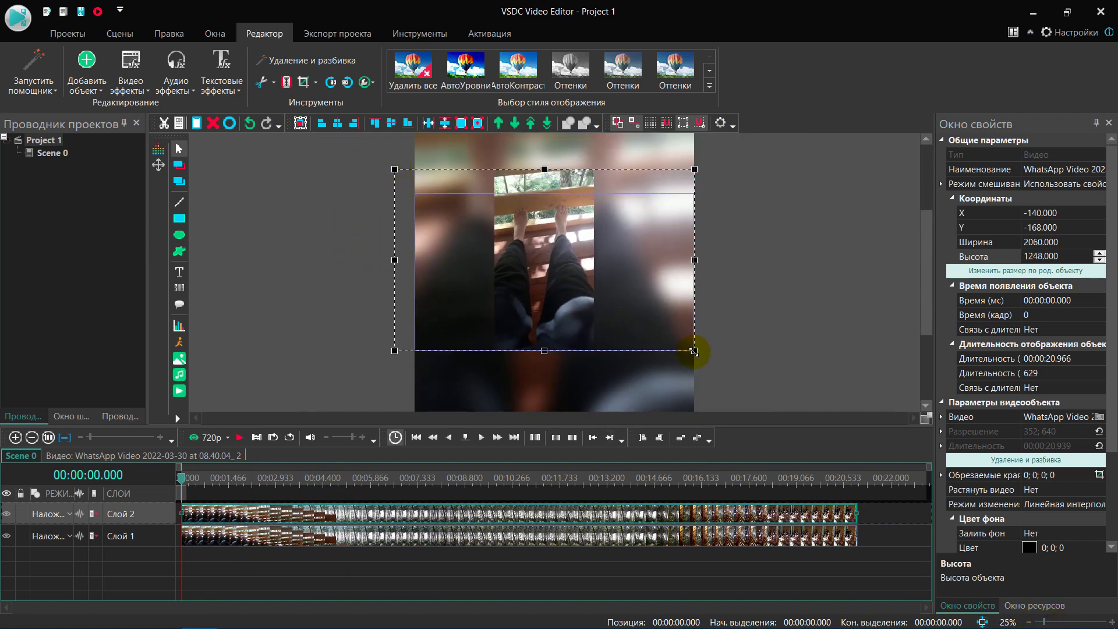
pyautogui.moveTo(695, 350); pyautogui.dragTo(710, 386)
# Reposition the enlarged clip to X -122, Y -188 and open the Экспорт проекта view
pyautogui.click(754, 477)
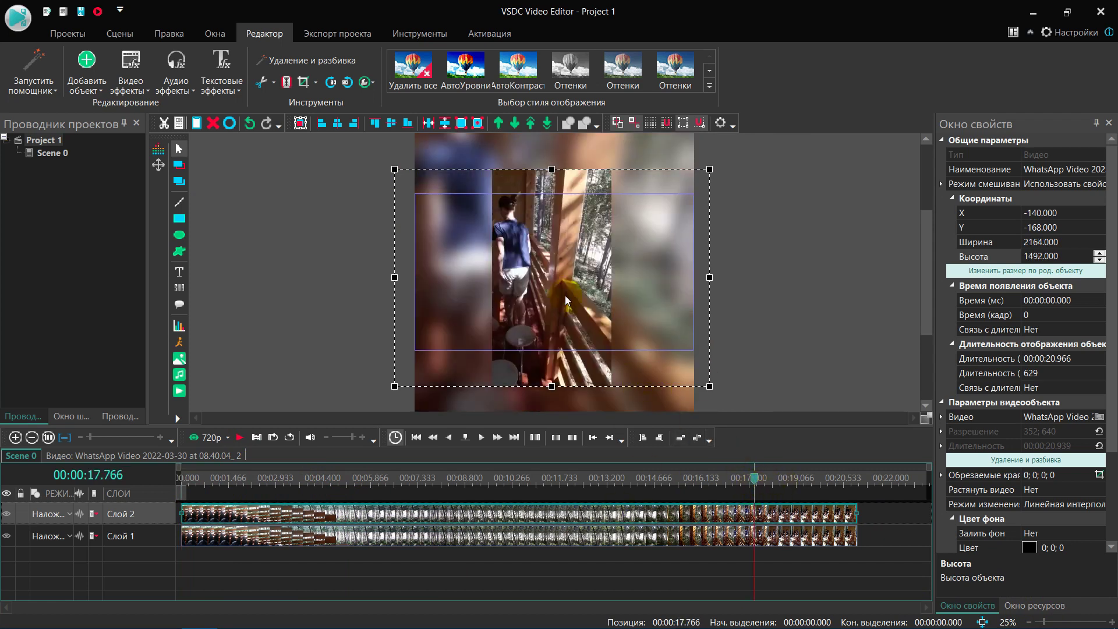
pyautogui.moveTo(556, 290); pyautogui.dragTo(556, 301)
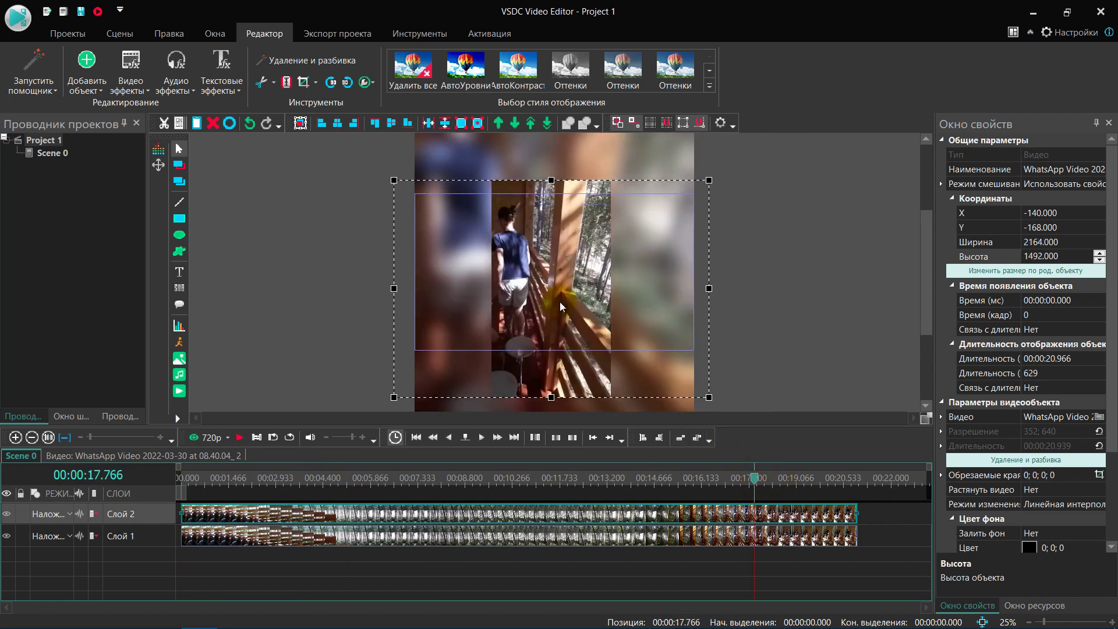
pyautogui.click(790, 482)
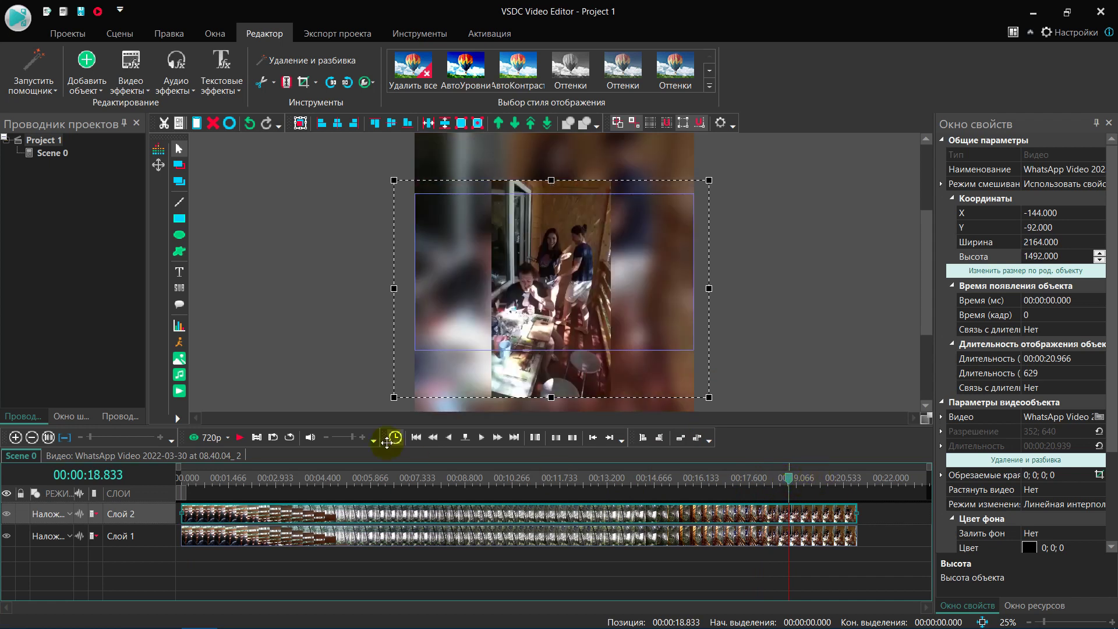
pyautogui.moveTo(484, 271); pyautogui.dragTo(487, 258)
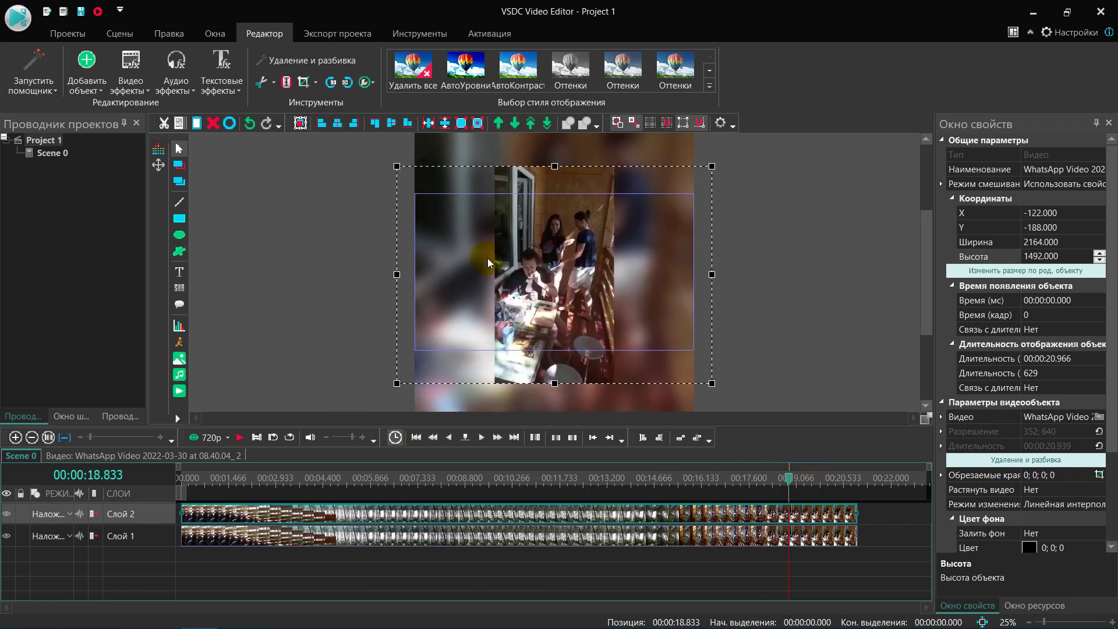
pyautogui.click(338, 33)
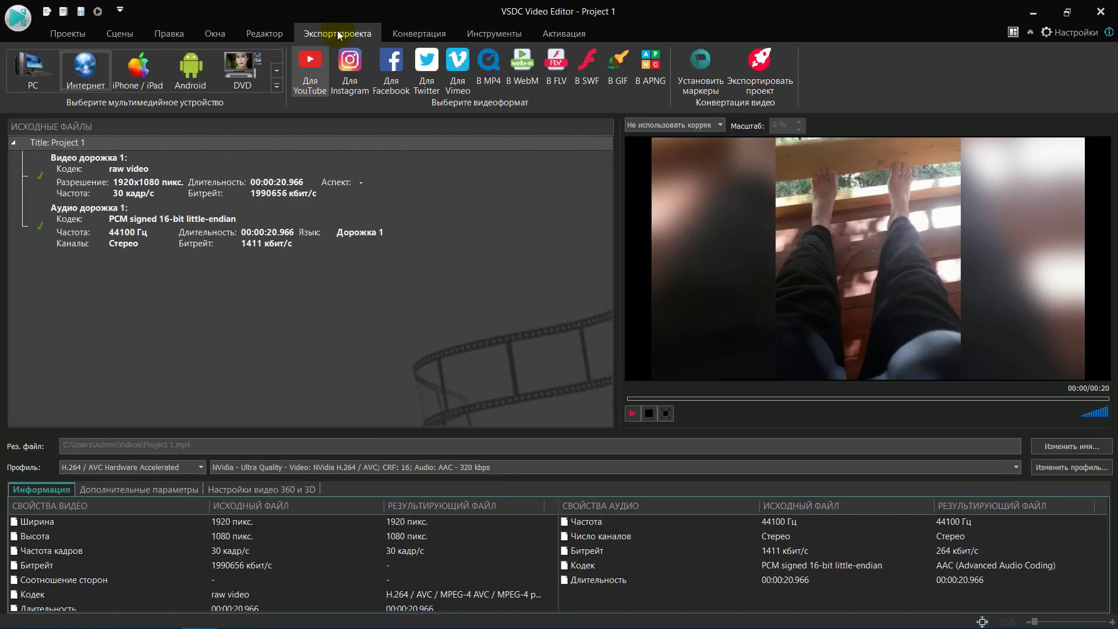
# Choose В MP4 output with the H.264 / AVC Ultra Quality profile (CRF 20, AAC 320 kbps)
pyautogui.click(487, 72)
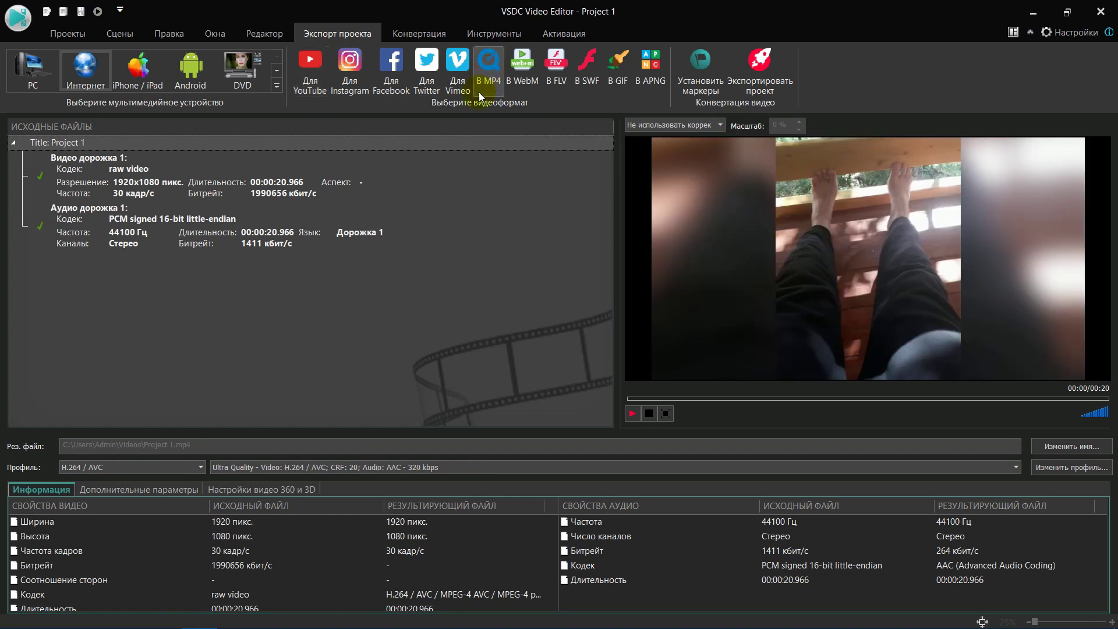
pyautogui.moveTo(960, 468)
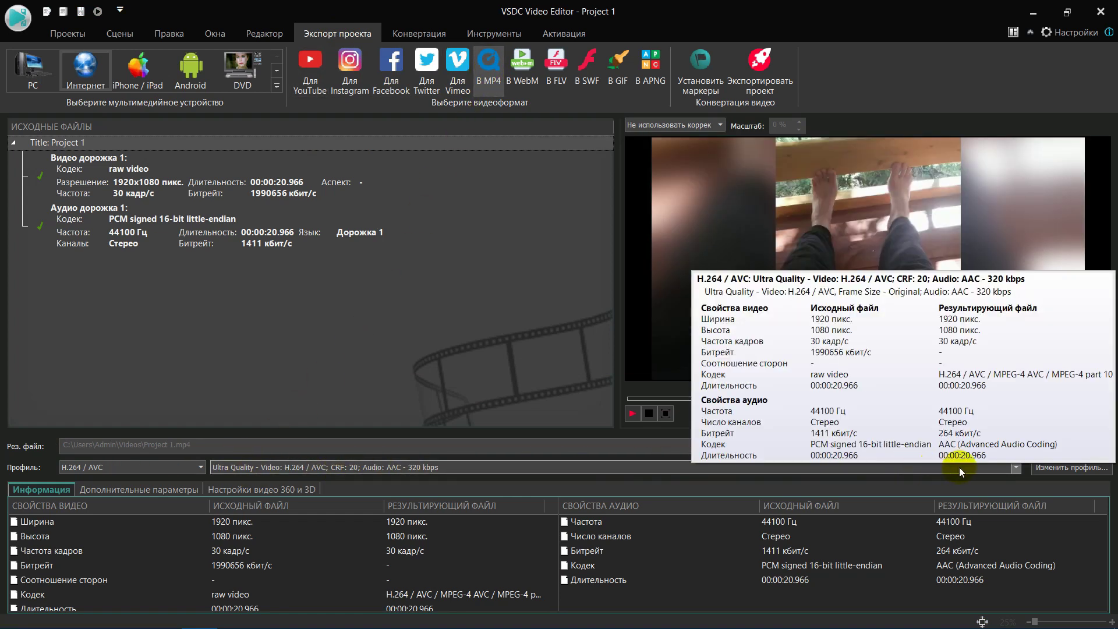
pyautogui.click(1016, 467)
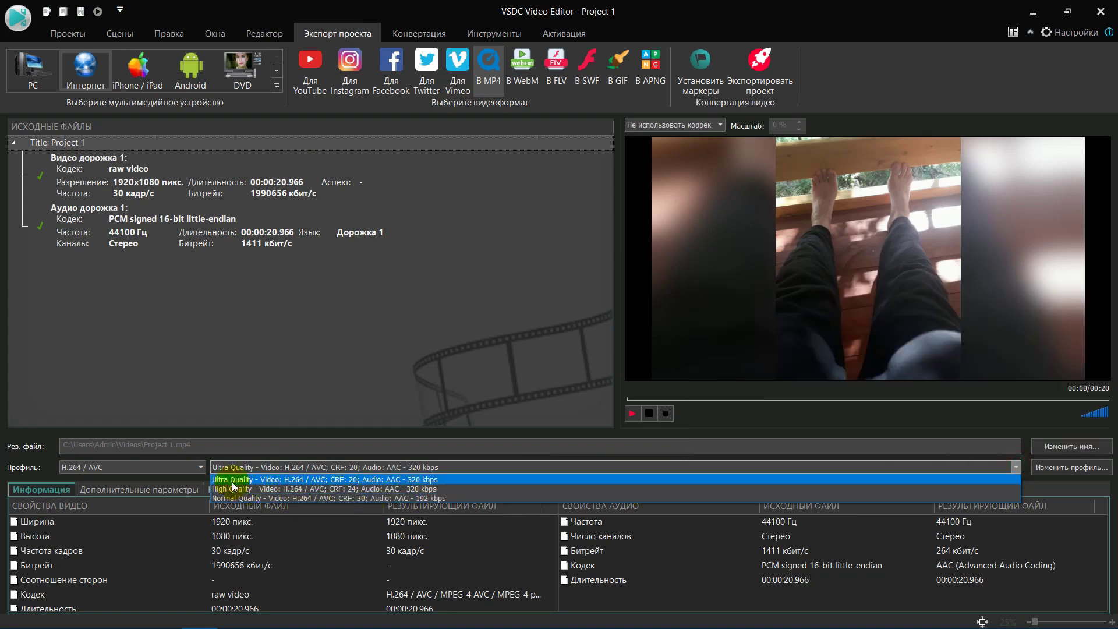
pyautogui.click(269, 480)
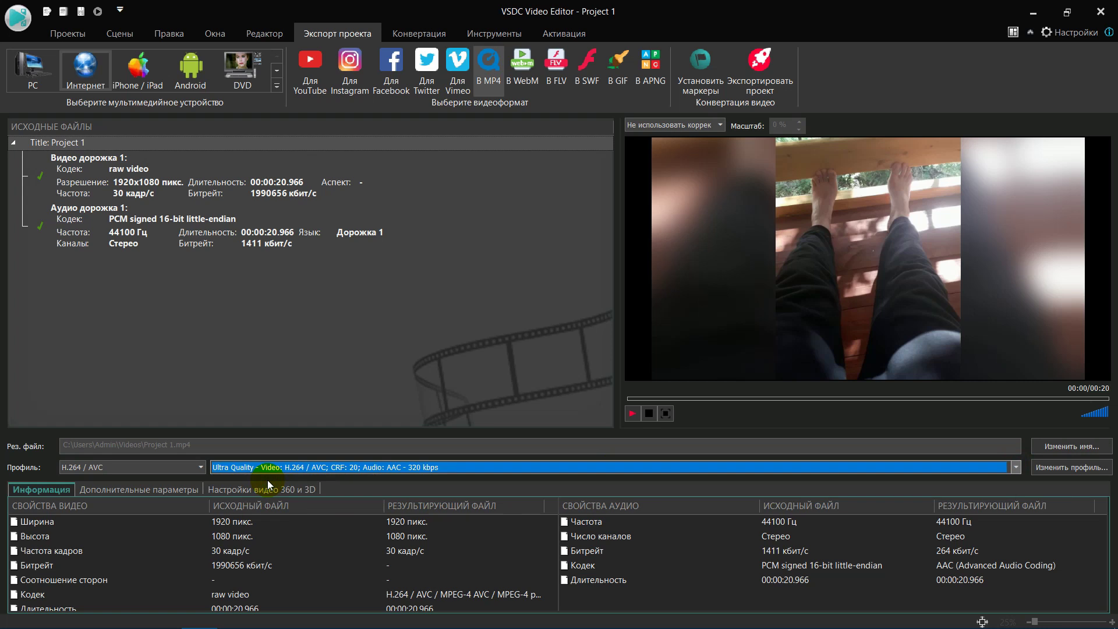
# Start Экспортировать проект and continue past the premium-features prompt so MP4 conversion begins
pyautogui.click(769, 73)
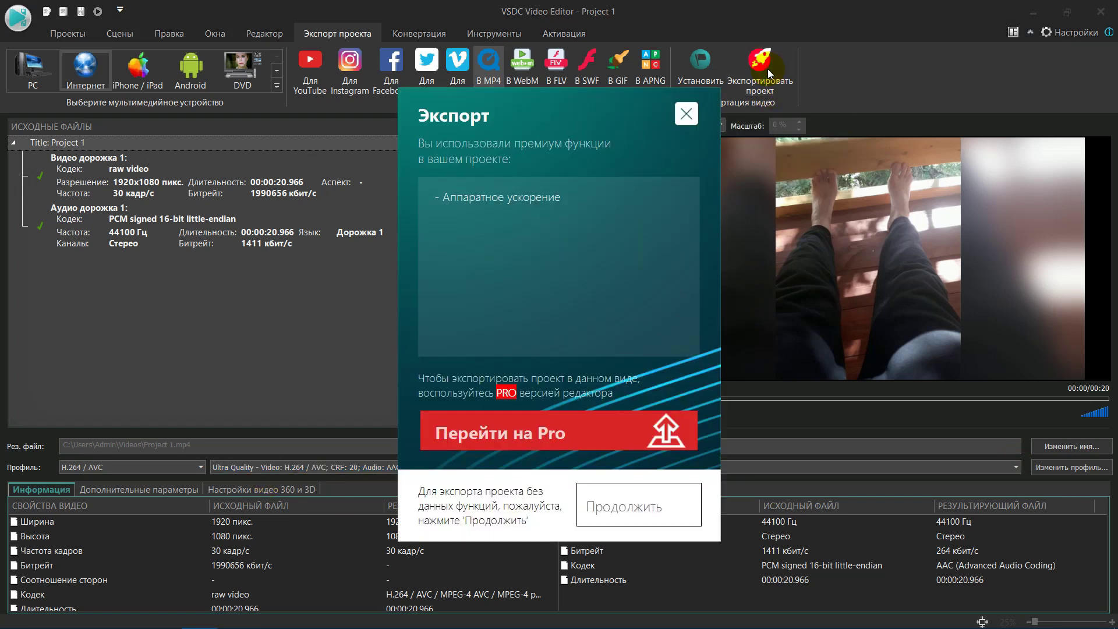
pyautogui.click(634, 509)
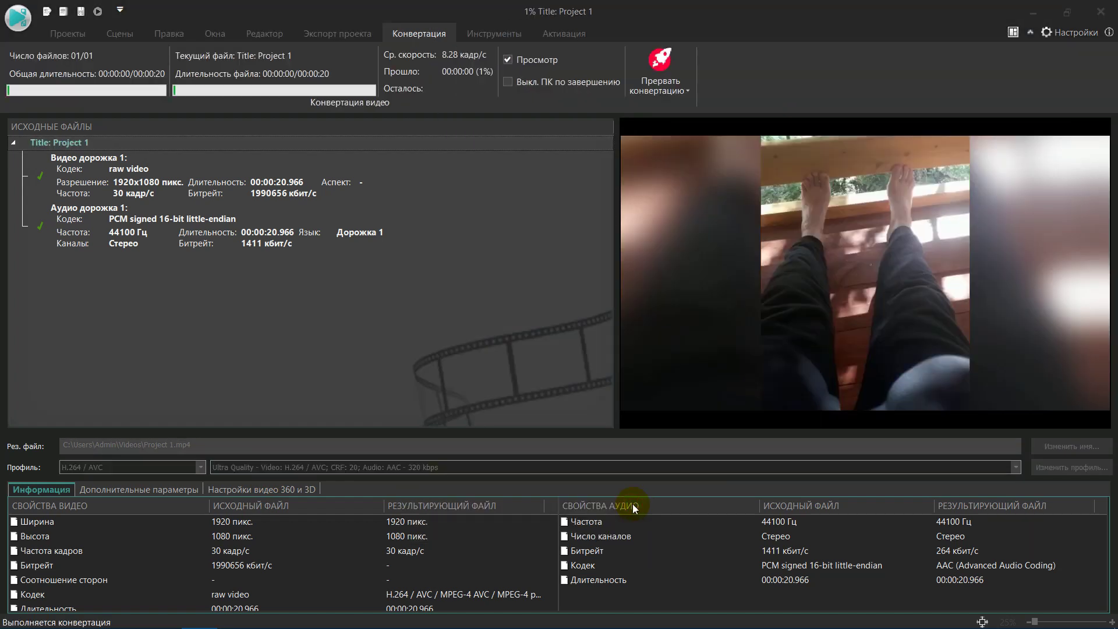